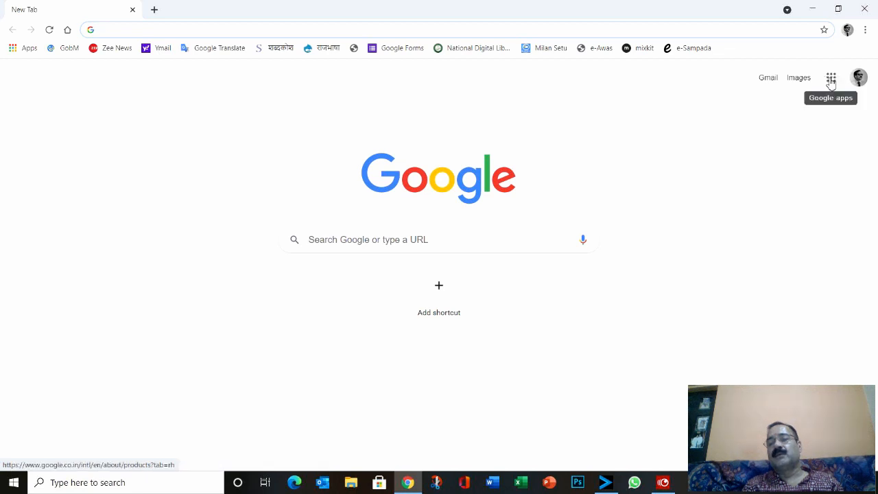
# Open Blogger from the Google apps collection.
pyautogui.click(831, 80)
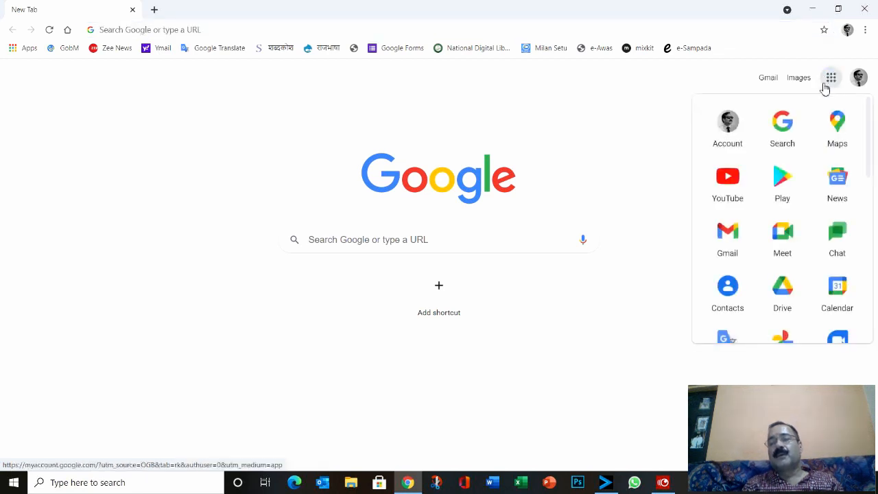
pyautogui.scroll(-2, 783, 220)
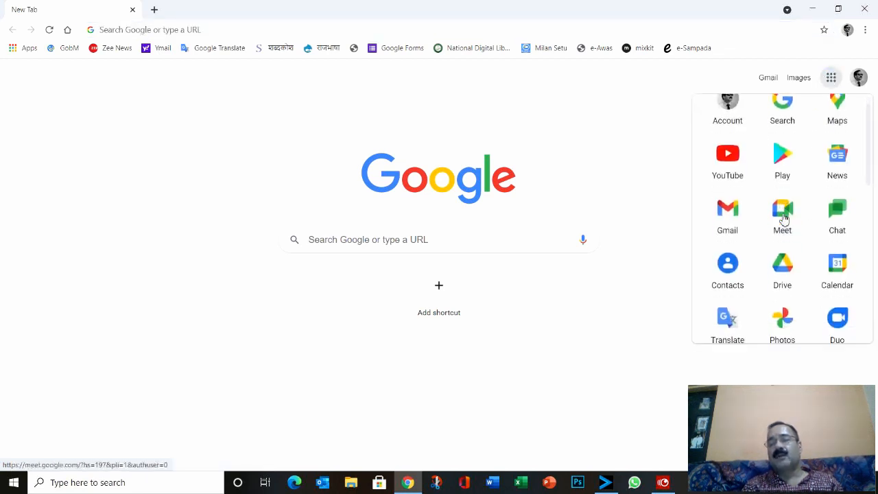
pyautogui.scroll(-3, 784, 218)
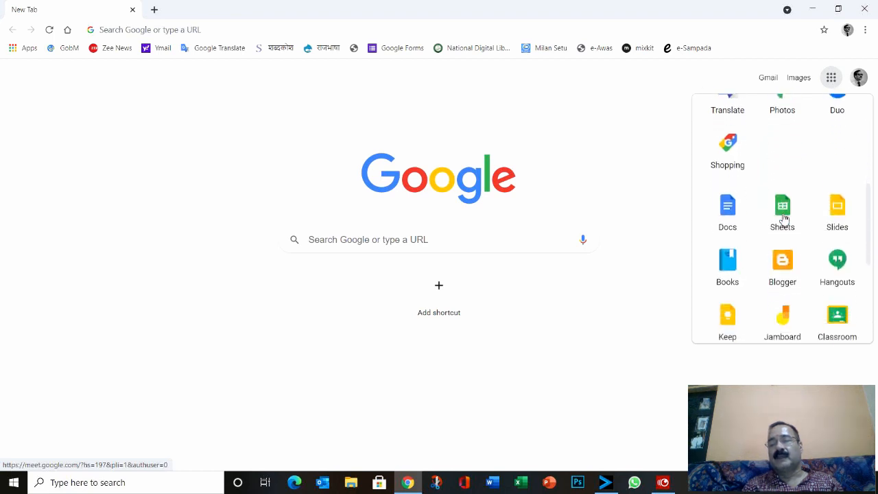
pyautogui.scroll(-1, 784, 218)
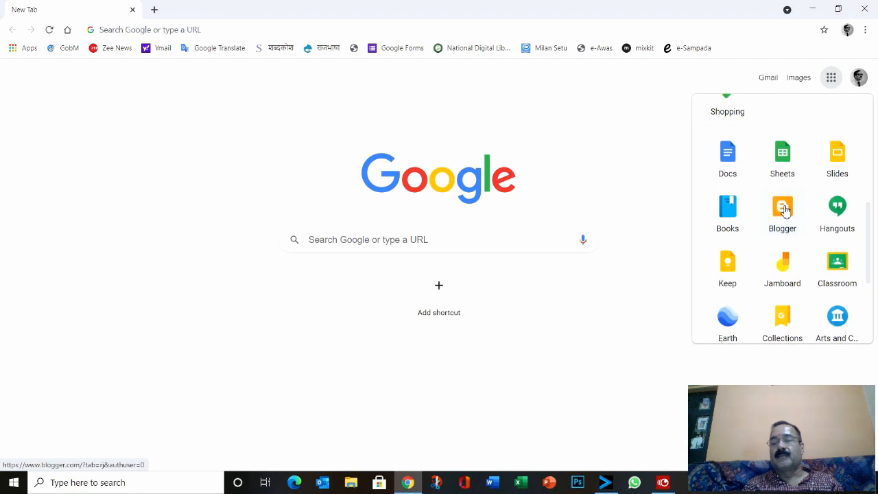
pyautogui.click(785, 211)
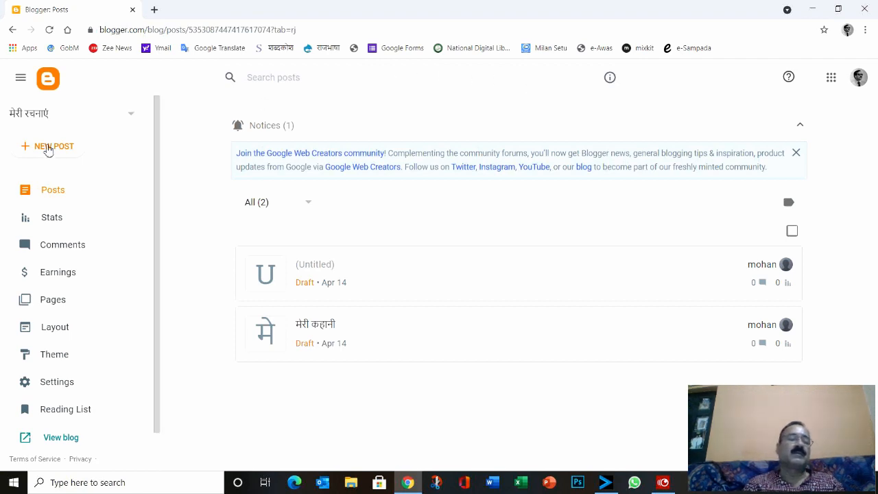
# Start a new blog with the Hindi title "मेरा रचना संसार" and proceed to choosing its URL.
pyautogui.click(130, 113)
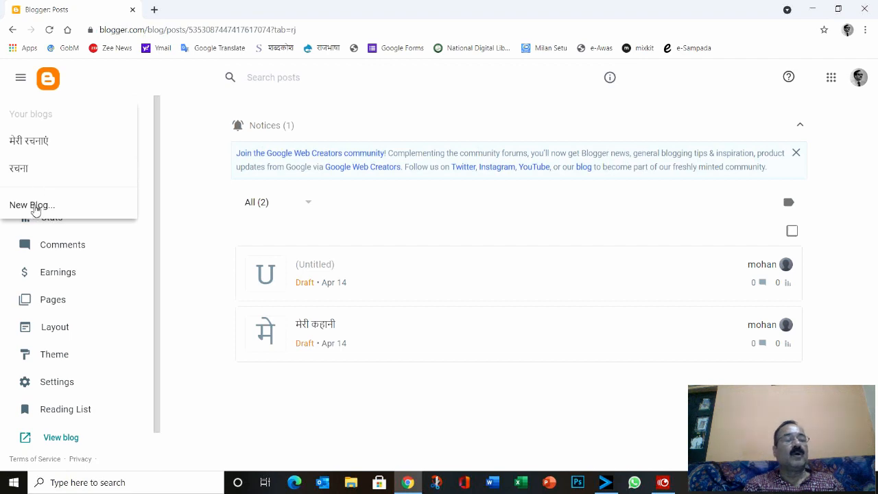
pyautogui.click(32, 205)
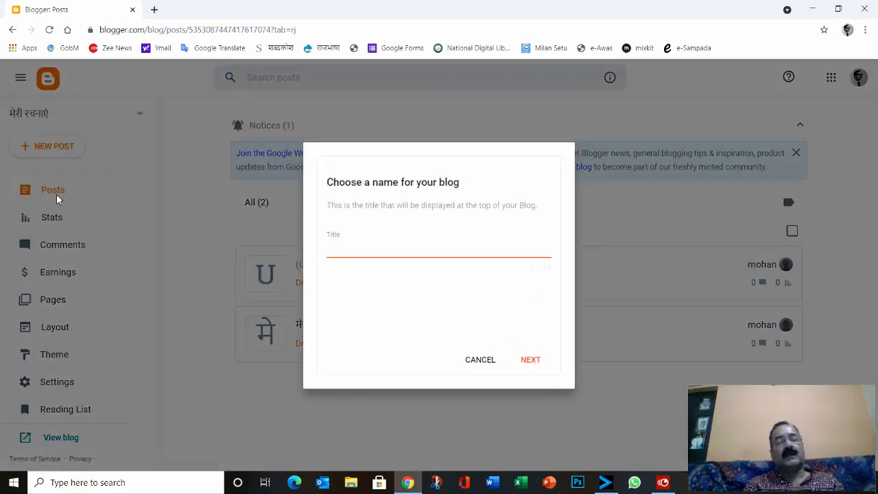
pyautogui.click(328, 251)
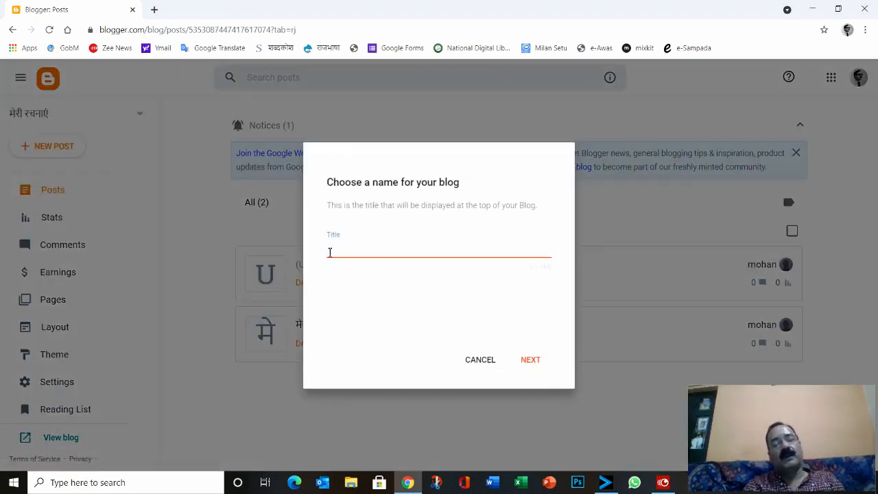
pyautogui.write('mmm')
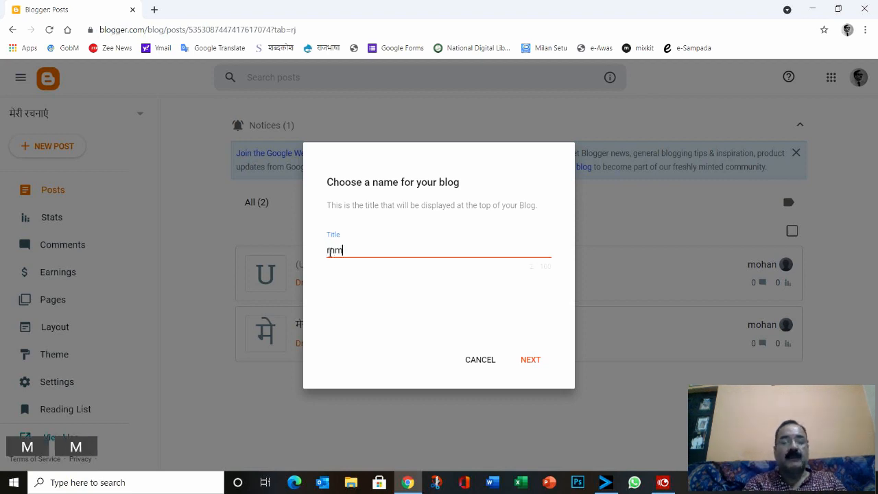
pyautogui.press('BackSpace')
pyautogui.press('BackSpace')
pyautogui.press('BackSpace')
pyautogui.press('BackSpace')
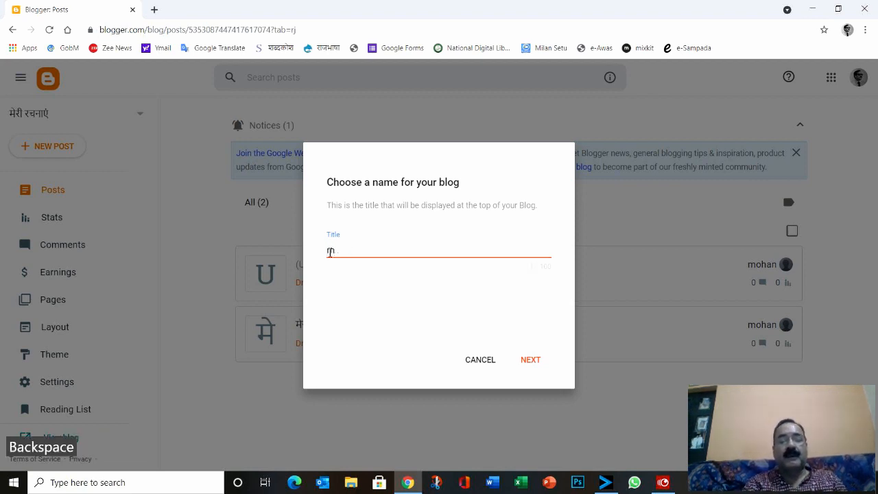
pyautogui.write('cs')
pyautogui.press('BackSpace')
pyautogui.press('BackSpace')
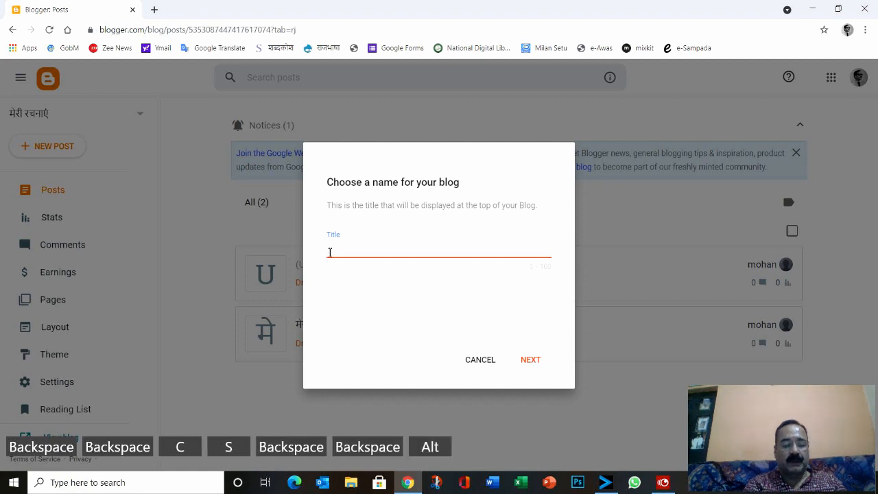
pyautogui.hotkey('alt', 'shift')
pyautogui.write('csरा र')
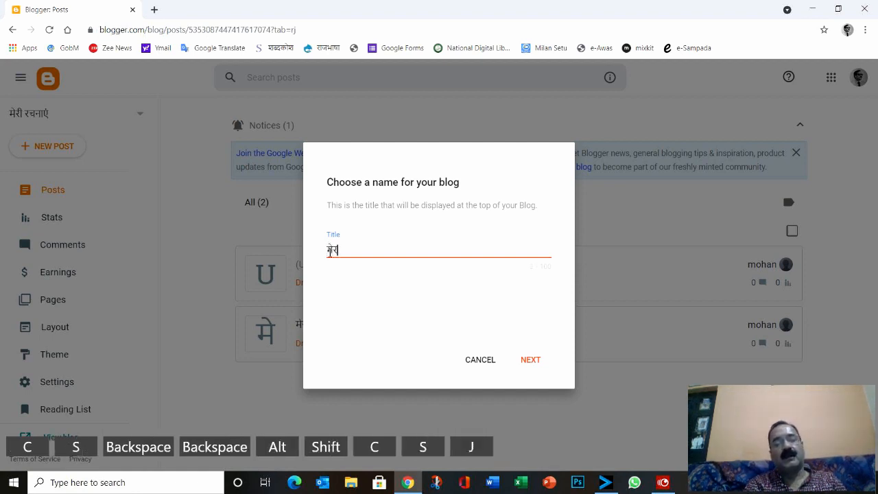
pyautogui.write('चना संसा')
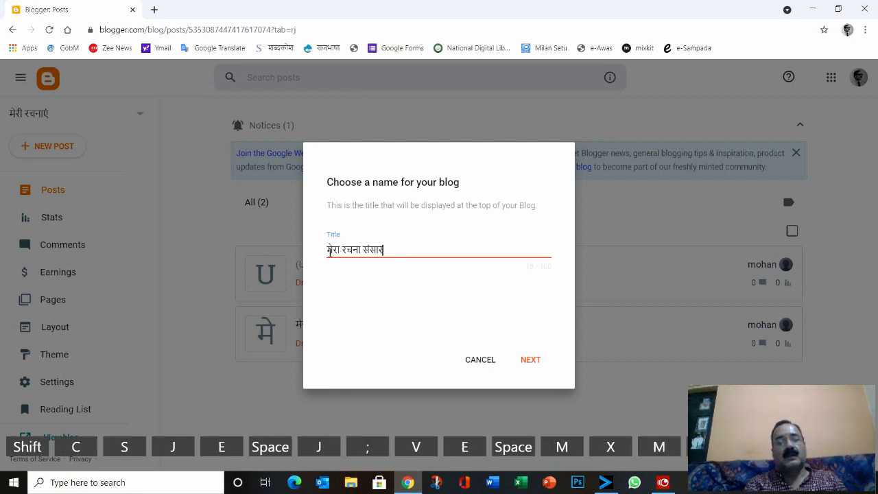
pyautogui.write('र')
pyautogui.click(529, 363)
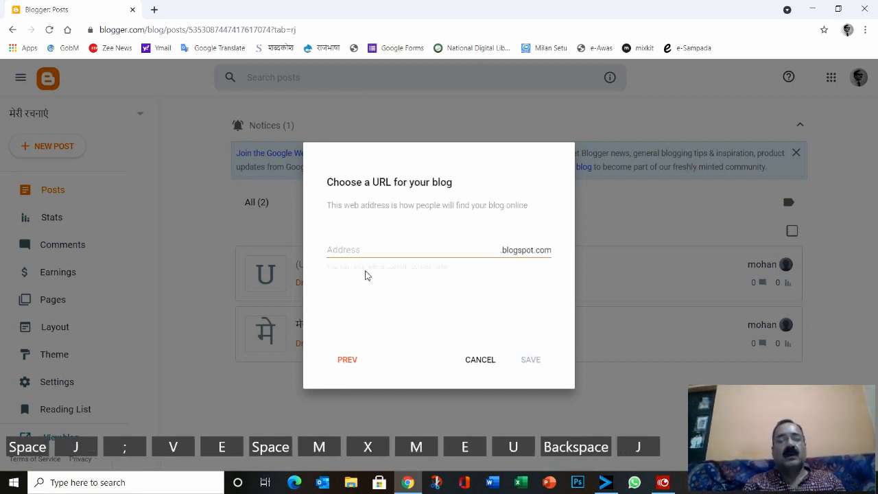
# Enter the author's full name in Latin letters as the new blog's blogspot address.
pyautogui.click(355, 251)
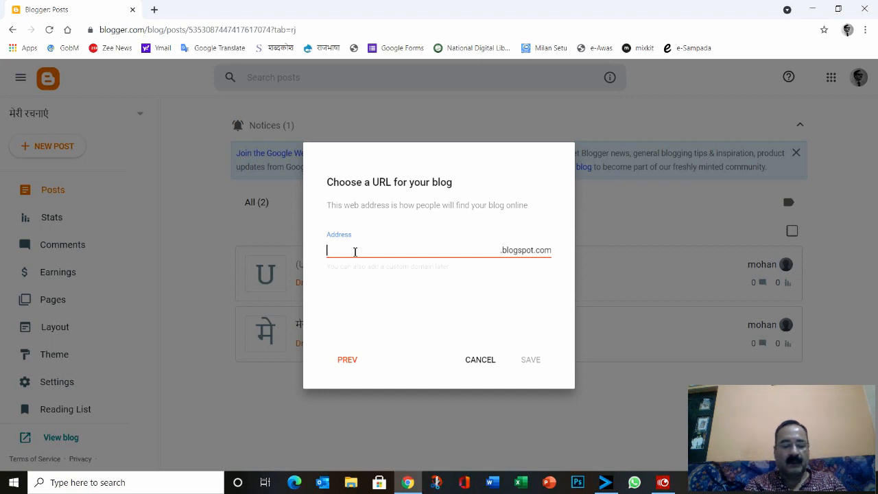
pyautogui.write('mohan')
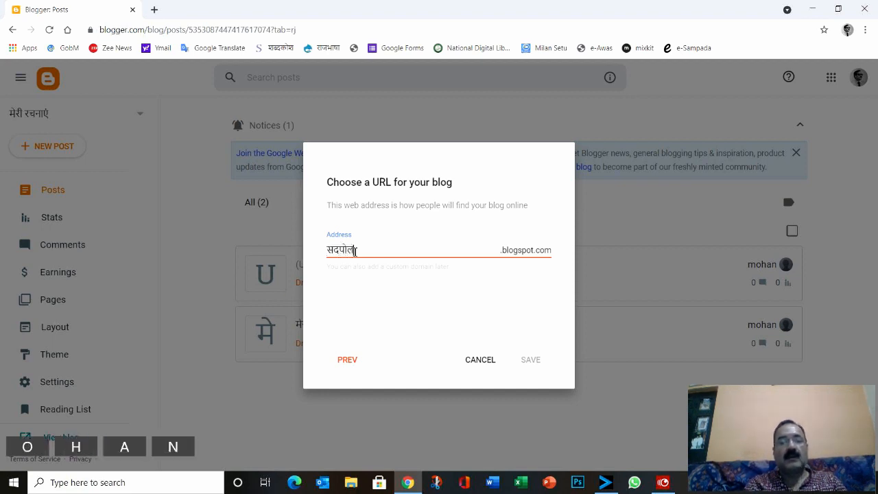
pyautogui.press('BackSpace')
pyautogui.press('BackSpace')
pyautogui.press('BackSpace')
pyautogui.press('BackSpace')
pyautogui.press('BackSpace')
pyautogui.hotkey('alt', 'shift')
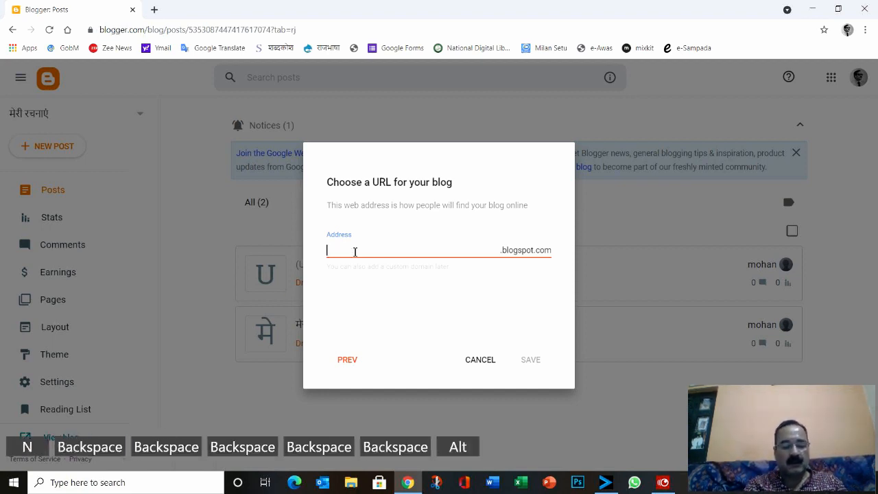
pyautogui.write('mohan')
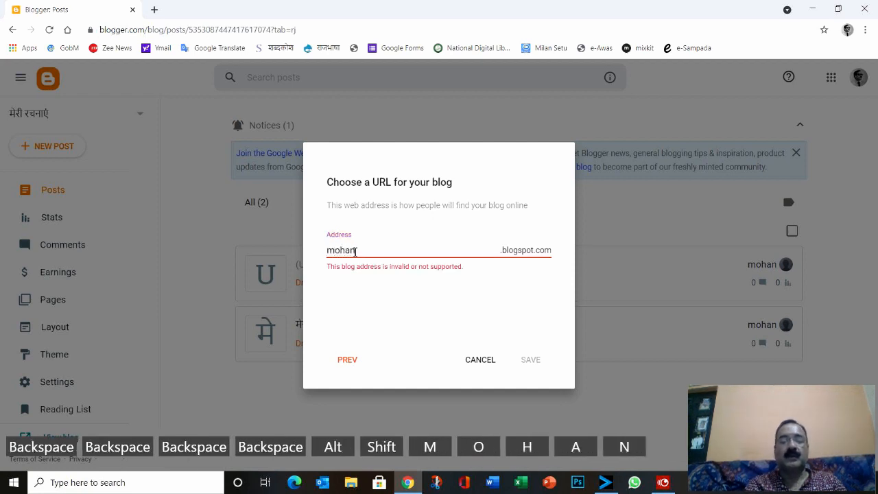
pyautogui.write('bahugun')
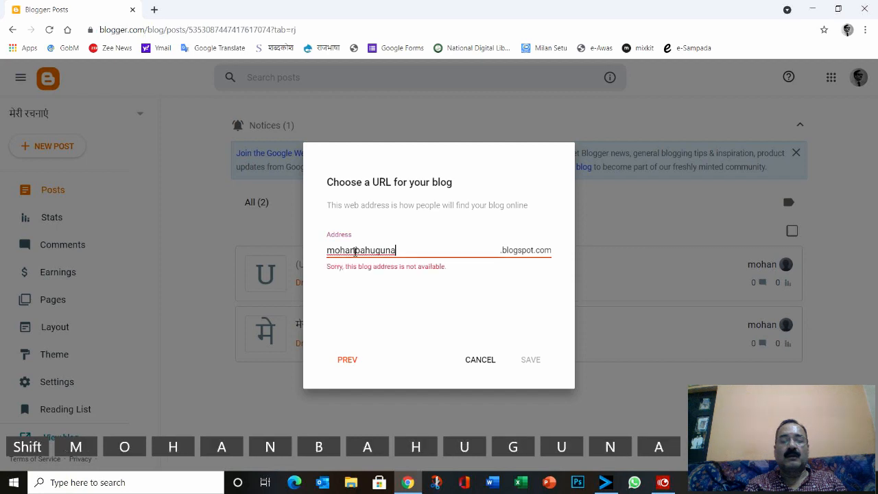
pyautogui.write('a')
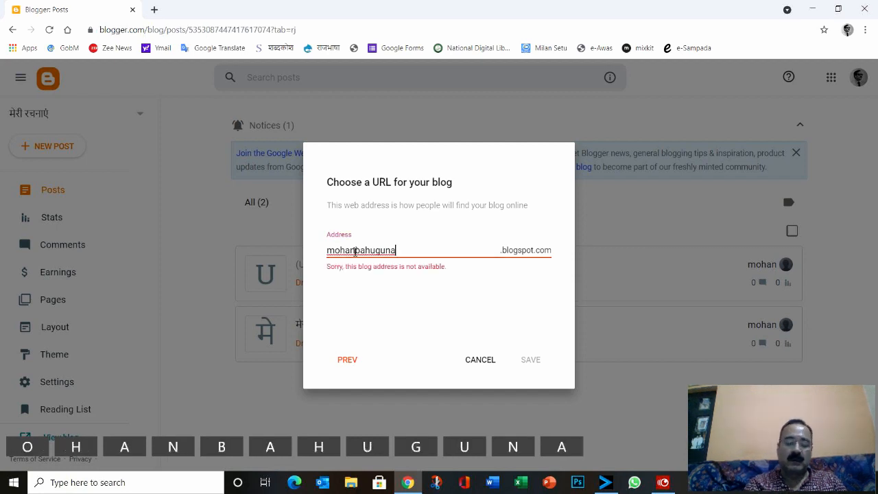
# Extend the blog address with "kevichar" after the author's name and cancel creating the blog.
pyautogui.write('ka')
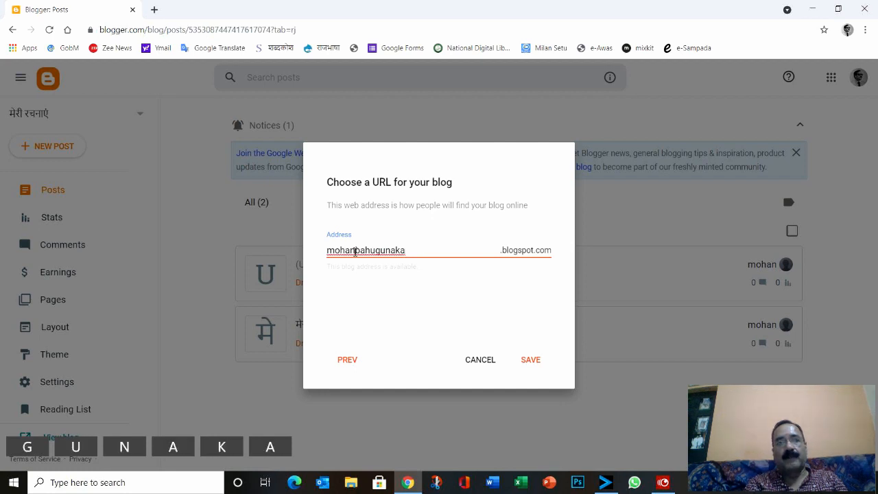
pyautogui.press('BackSpace')
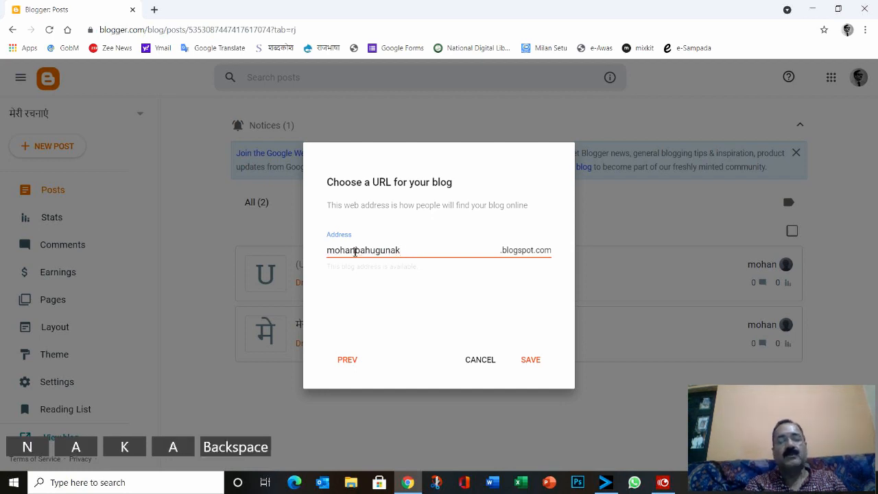
pyautogui.write('evichar')
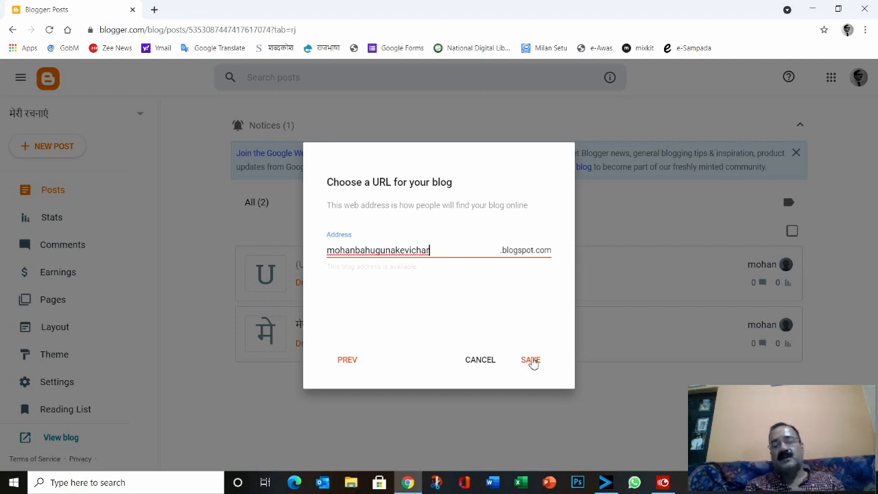
pyautogui.click(488, 363)
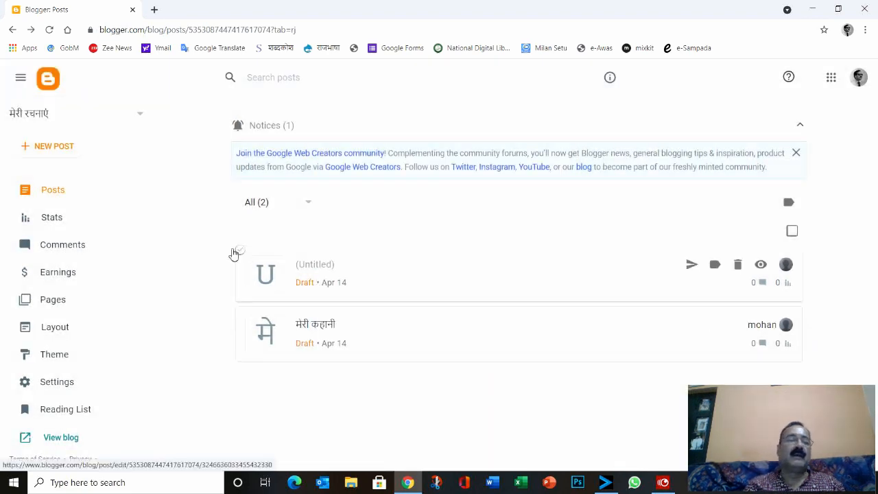
# Select the existing blog "मेरी रचनाएं" and create a new post in it.
pyautogui.click(54, 118)
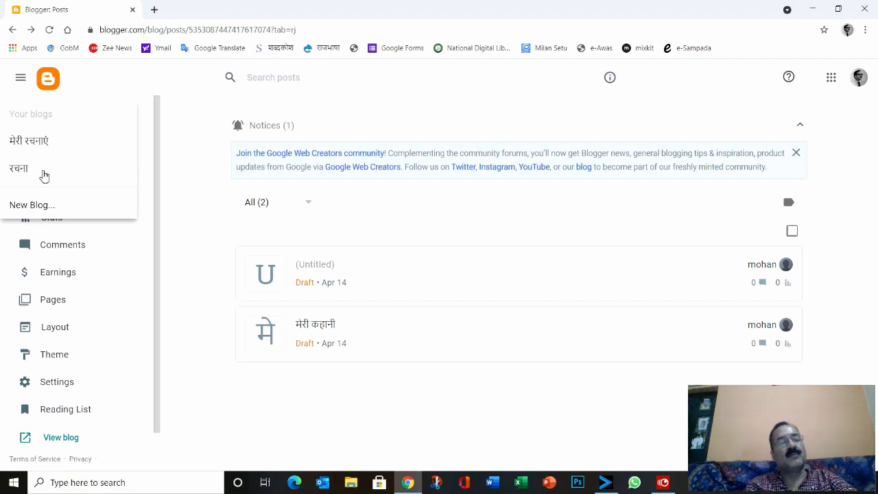
pyautogui.click(43, 145)
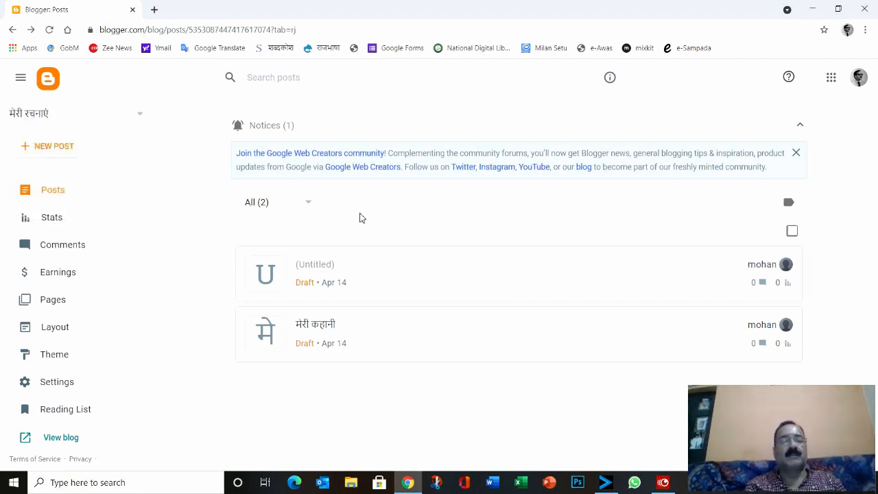
pyautogui.click(55, 149)
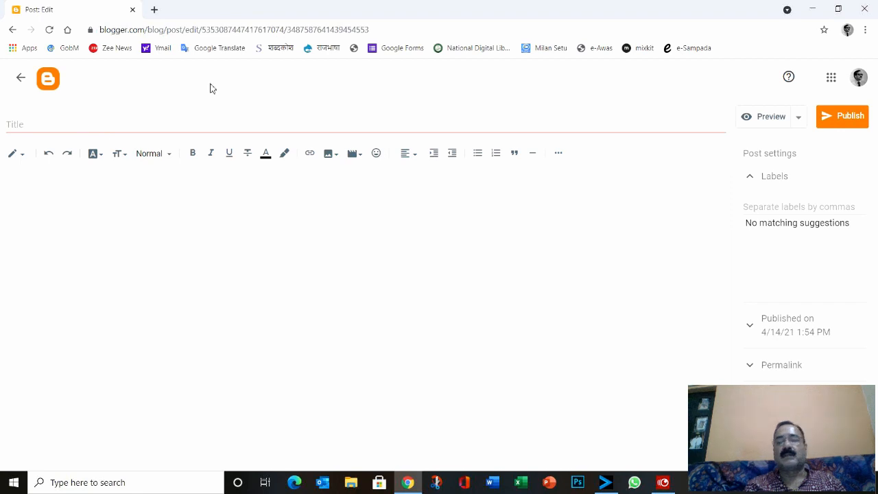
# Title the new post "मेरे विचार- भारतीय प्रजातंत्र" in Hindi.
pyautogui.click(138, 126)
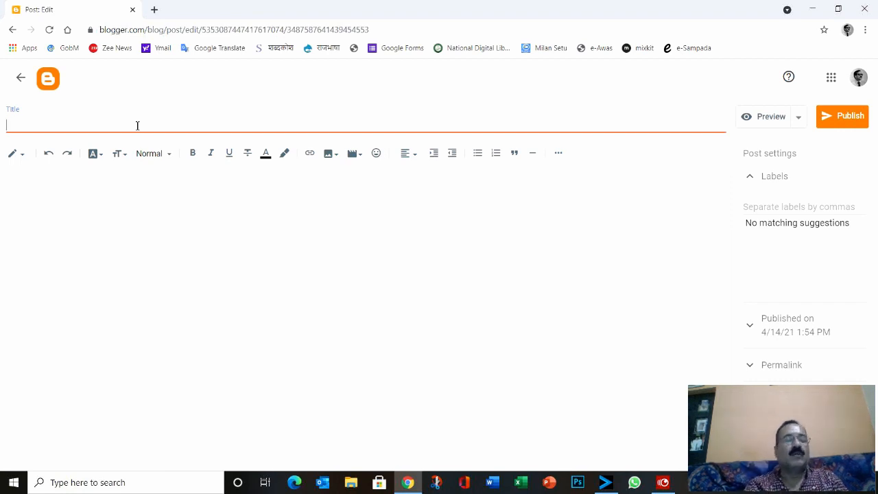
pyautogui.write('s')
pyautogui.press('BackSpace')
pyautogui.press('BackSpace')
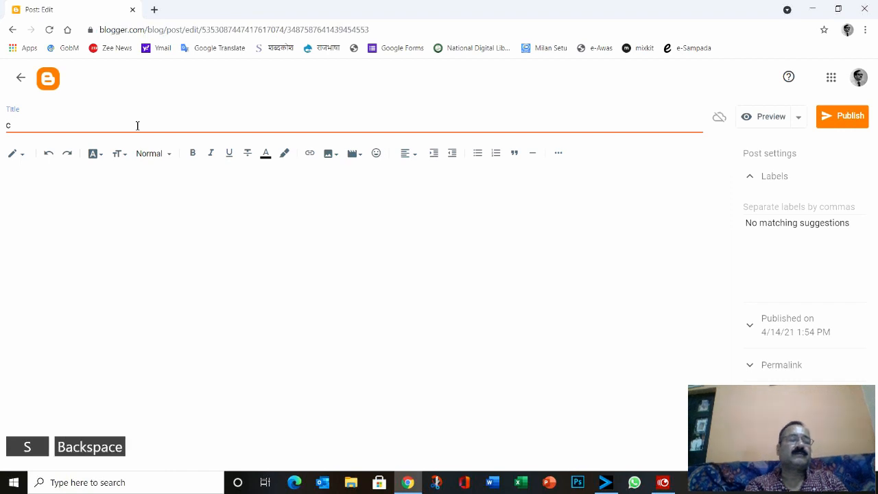
pyautogui.hotkey('alt', 'shift')
pyautogui.write('मेर')
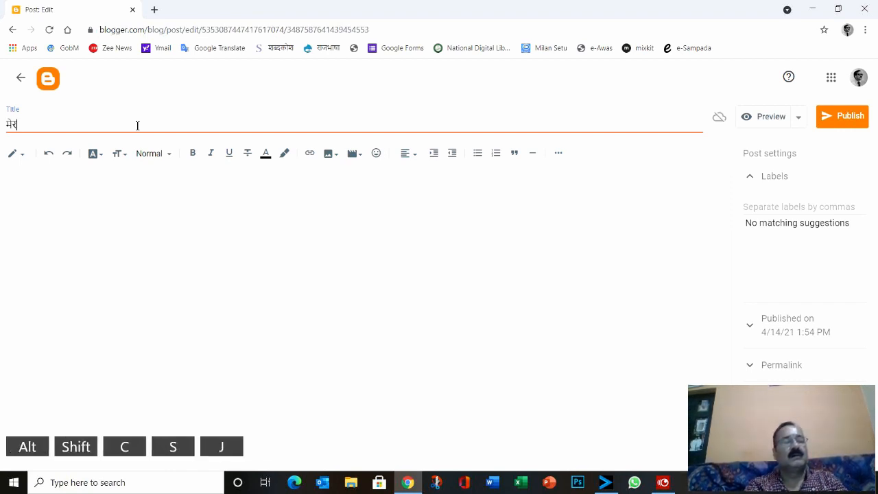
pyautogui.write('ते')
pyautogui.press('BackSpace')
pyautogui.press('BackSpace')
pyautogui.write('े')
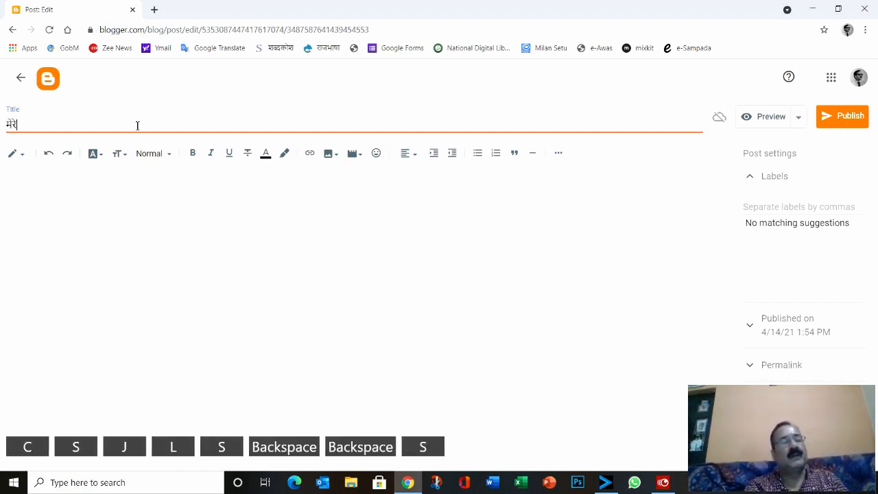
pyautogui.write(' विचार')
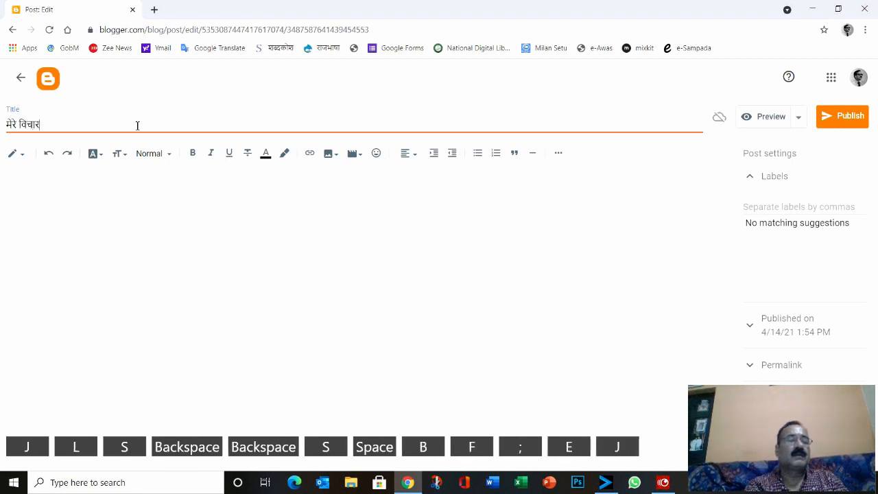
pyautogui.write('- भारतीय')
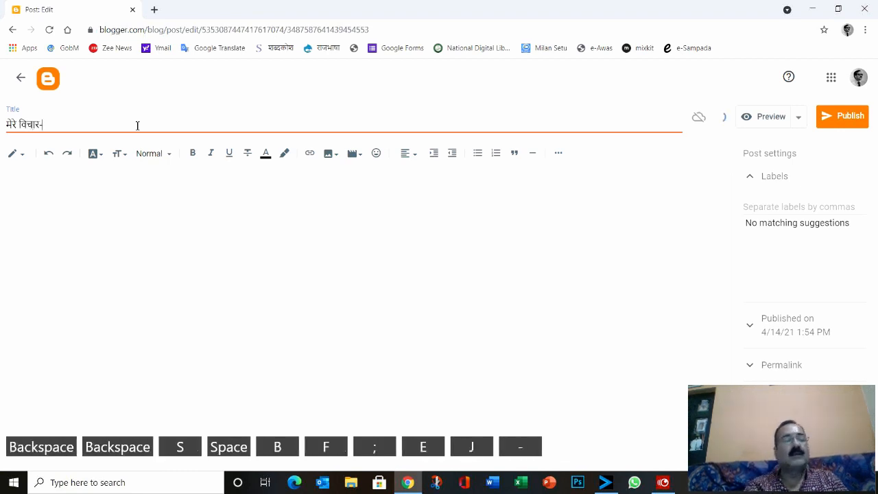
pyautogui.write(' प्र')
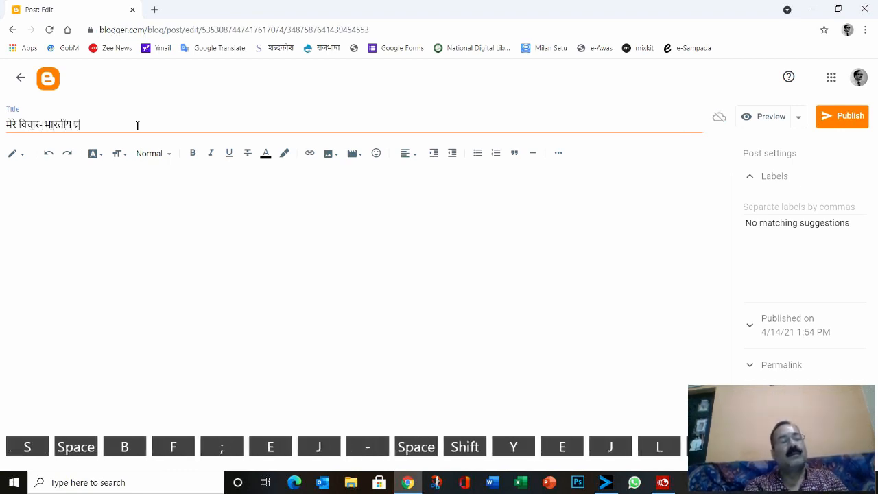
pyautogui.write('जातंत्र')
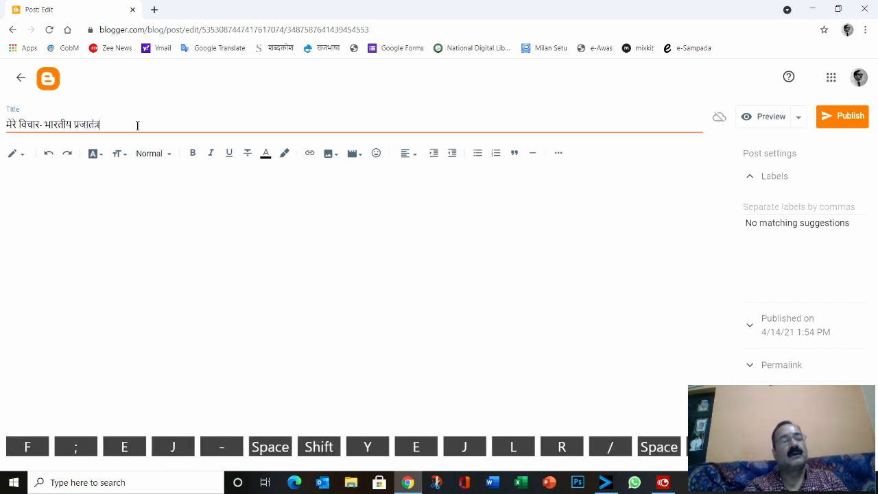
# Fill the post body with two lines of meaningless Hindi filler text.
pyautogui.click(194, 225)
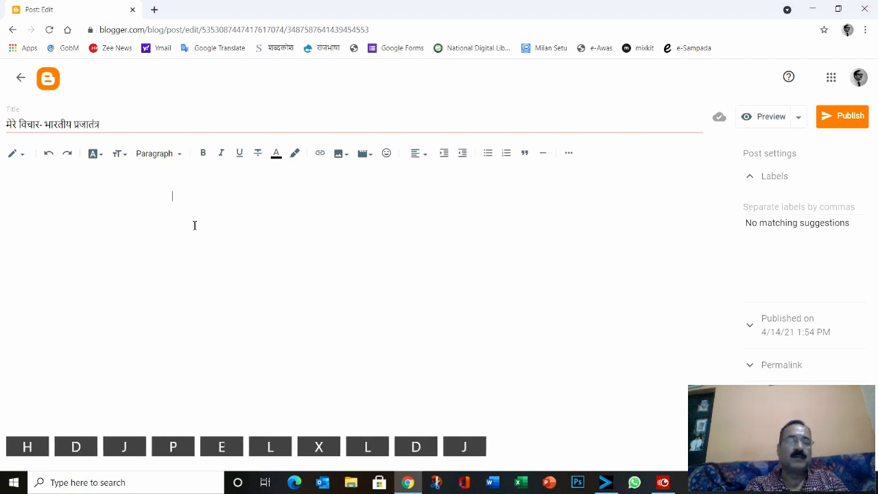
pyautogui.write('क्कतिकरतततततत')
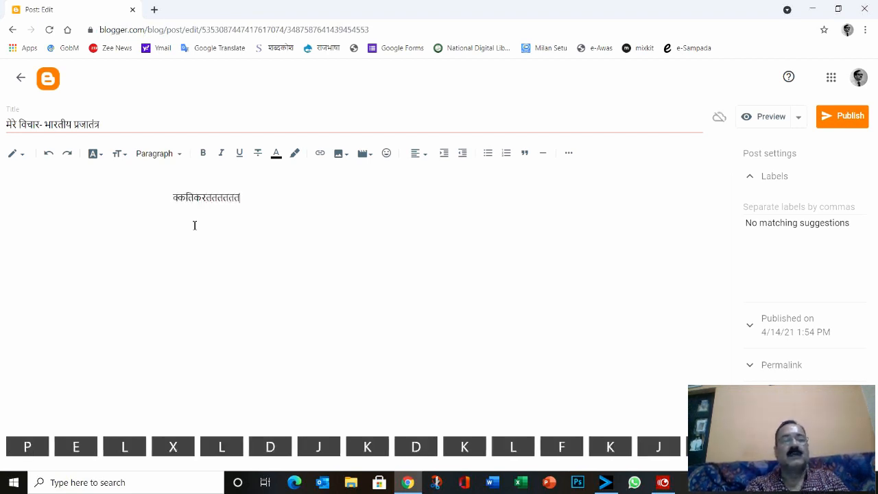
pyautogui.write('त् ')
pyautogui.write('क्कतक्किकरतेकर तिकर')
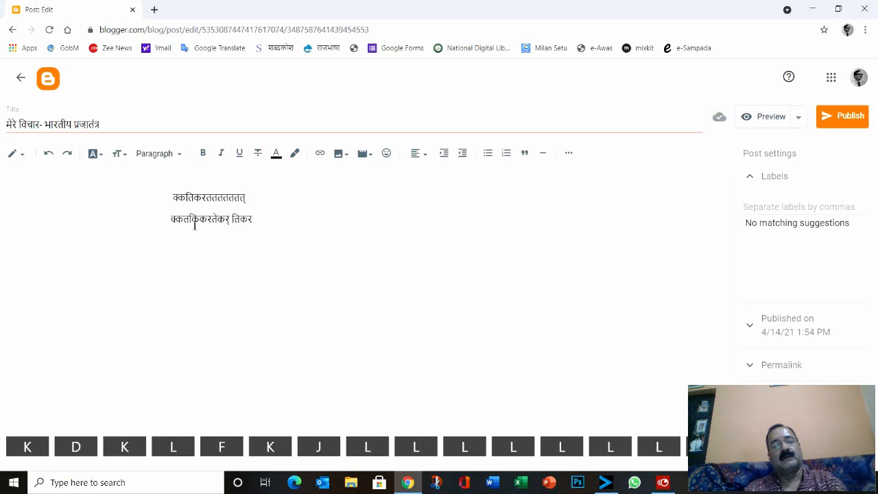
pyautogui.press('Return')
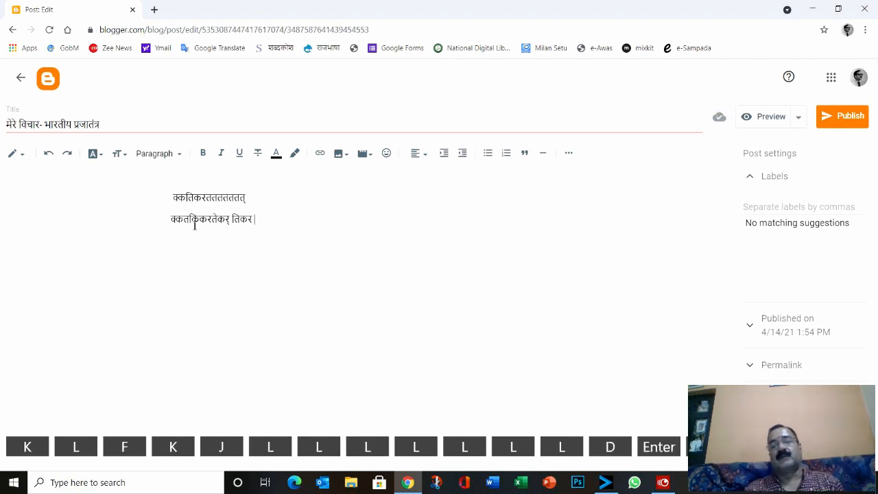
pyautogui.press('k')
pyautogui.press('d')
pyautogui.press('k')
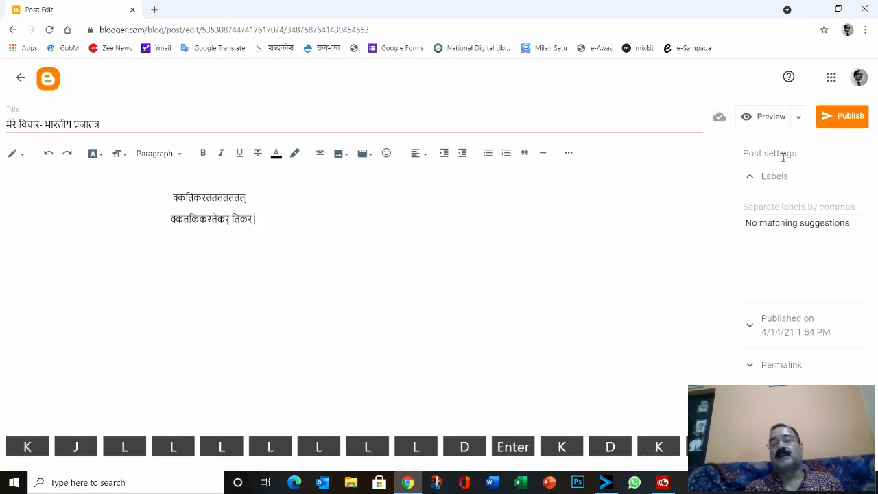
pyautogui.press('l')
pyautogui.press('k')
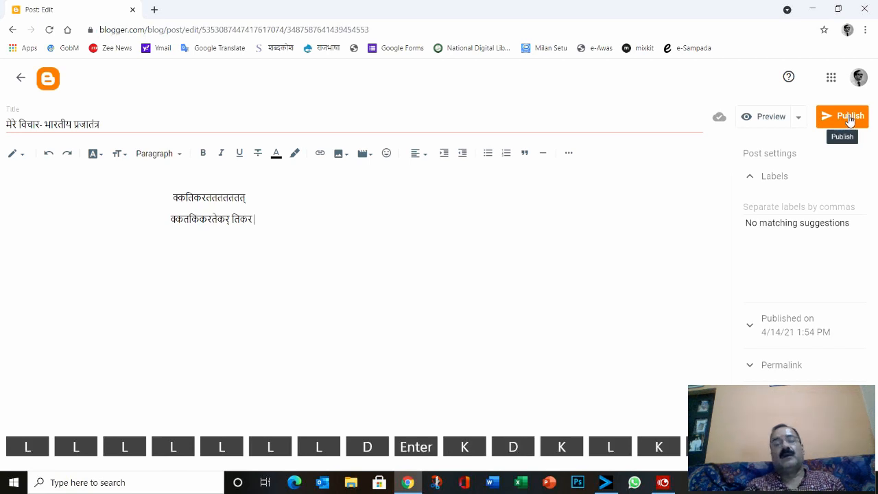
pyautogui.press('f')
pyautogui.press('k')
pyautogui.press('j')
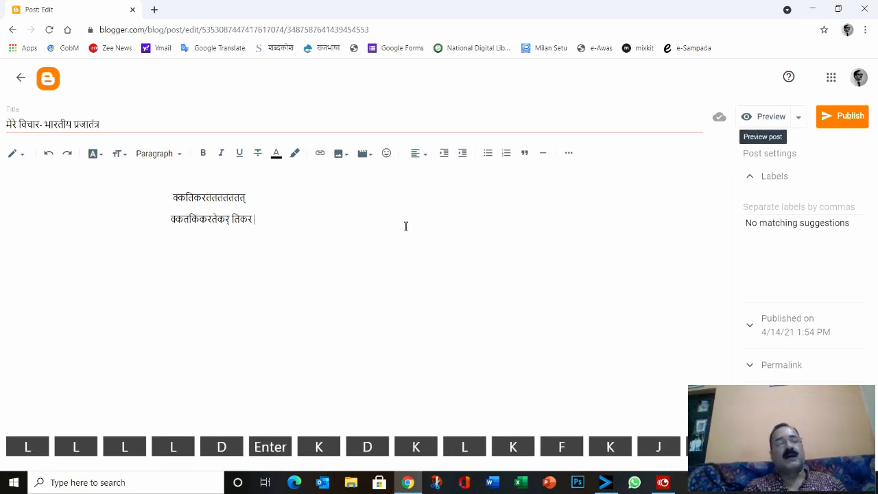
pyautogui.press('l')
pyautogui.press('s')
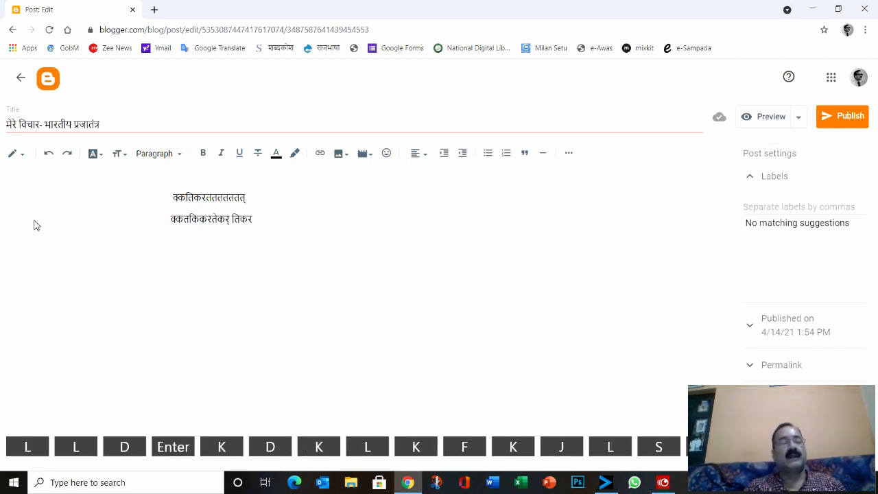
pyautogui.press('k')
pyautogui.press('j')
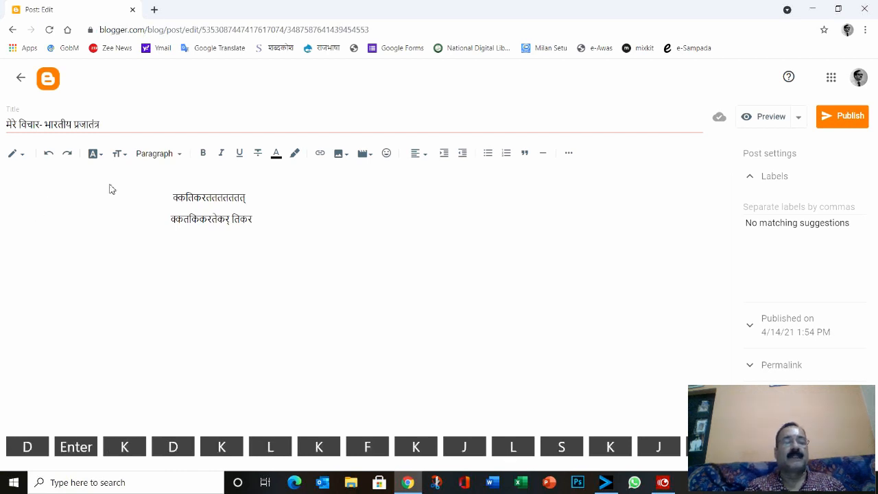
pyautogui.press('d')
# Replace the filler text in the post body with the sentence "भारत विश्व का सबसे बड़ा लोकतंत्र है।".
pyautogui.click(284, 215)
pyautogui.press('space')
pyautogui.moveTo(285, 215); pyautogui.dragTo(166, 188)
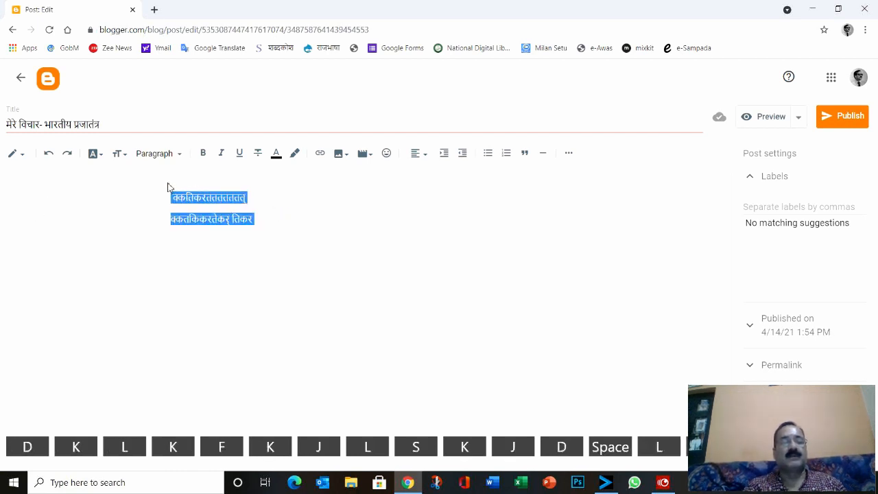
pyautogui.write('भारती')
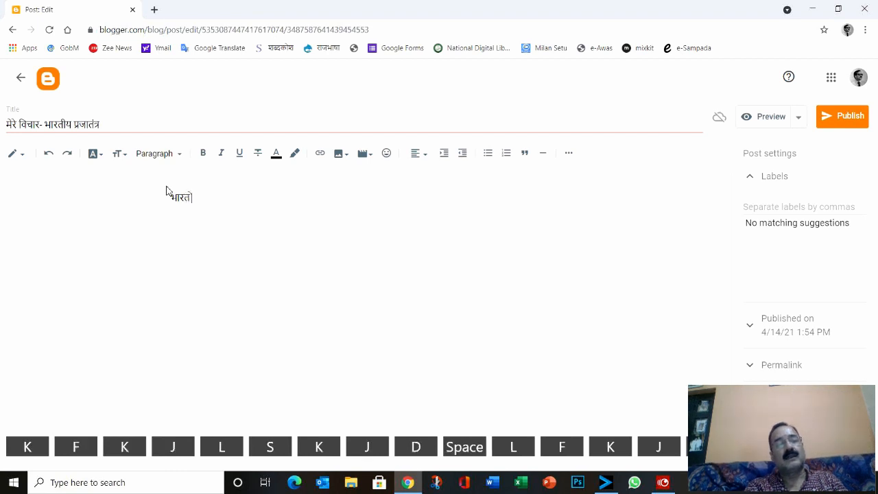
pyautogui.press('space')
pyautogui.press('shift')
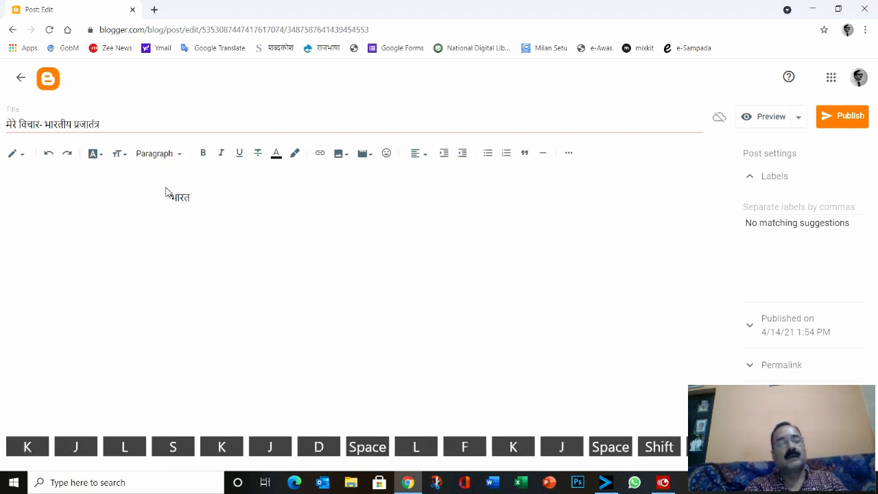
pyautogui.write('सबि')
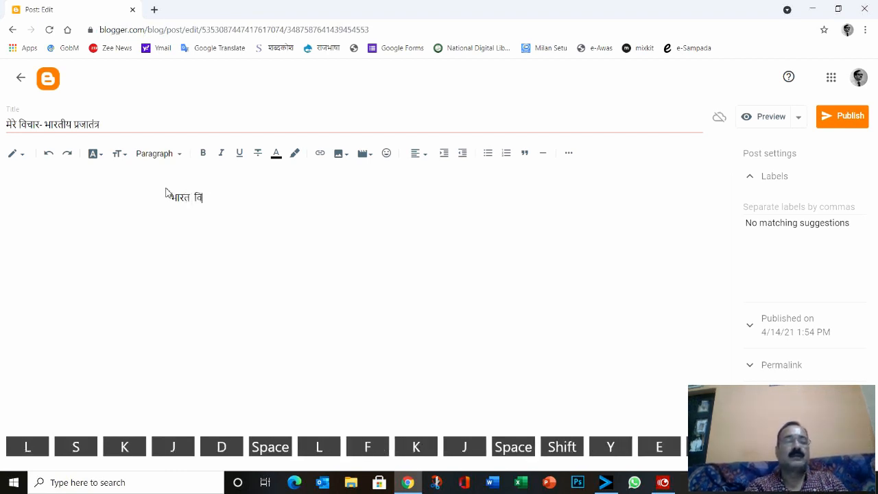
pyautogui.write('श का सब')
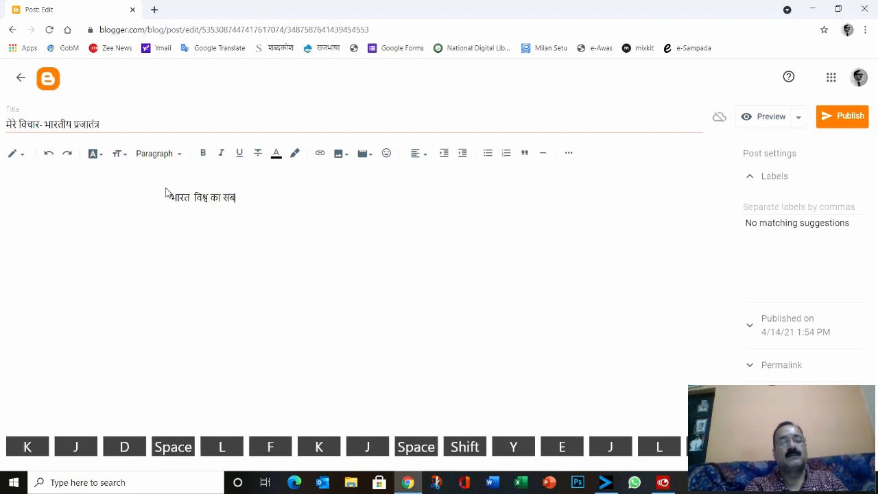
pyautogui.write('से बड')
pyautogui.write('लोक')
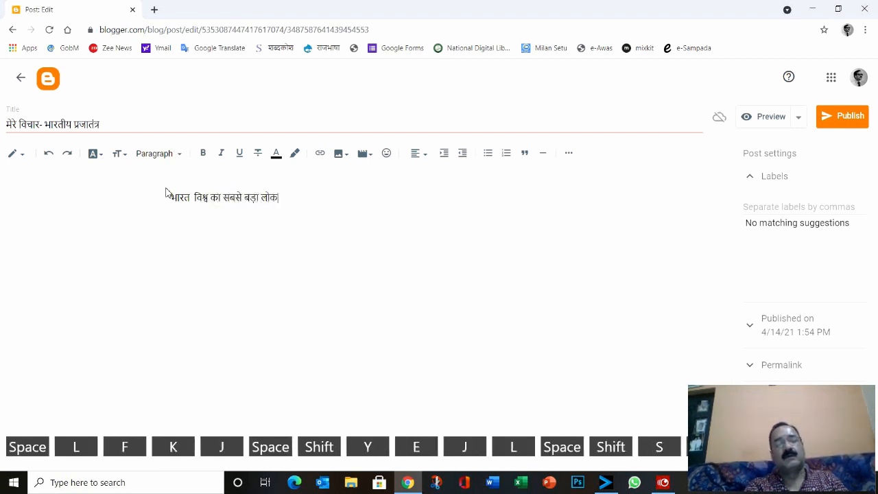
pyautogui.write('तंत्र है। य')
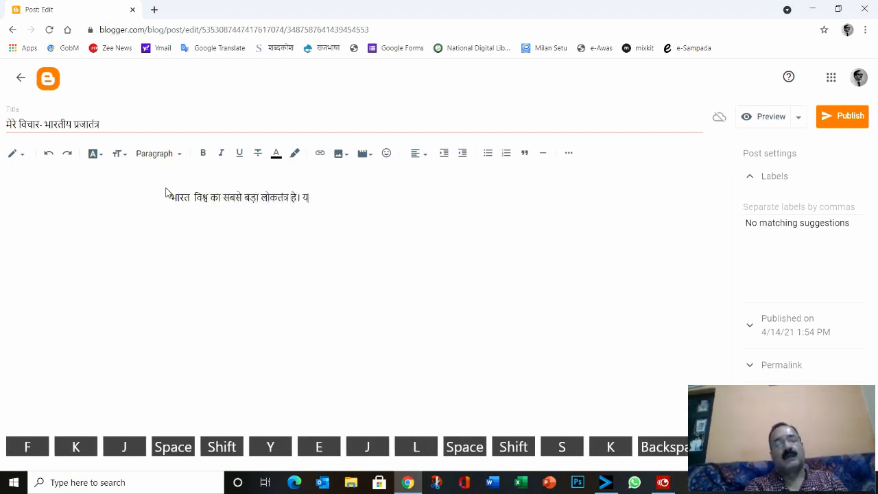
# Continue the paragraph with "यहां पर राज्यसभा और लोकसभा".
pyautogui.write('हां पर राज')
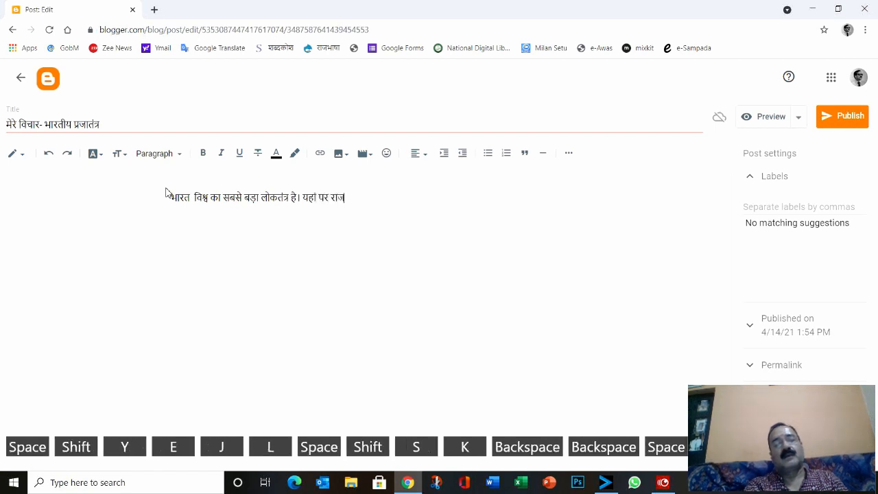
pyautogui.write('्यसभा औ')
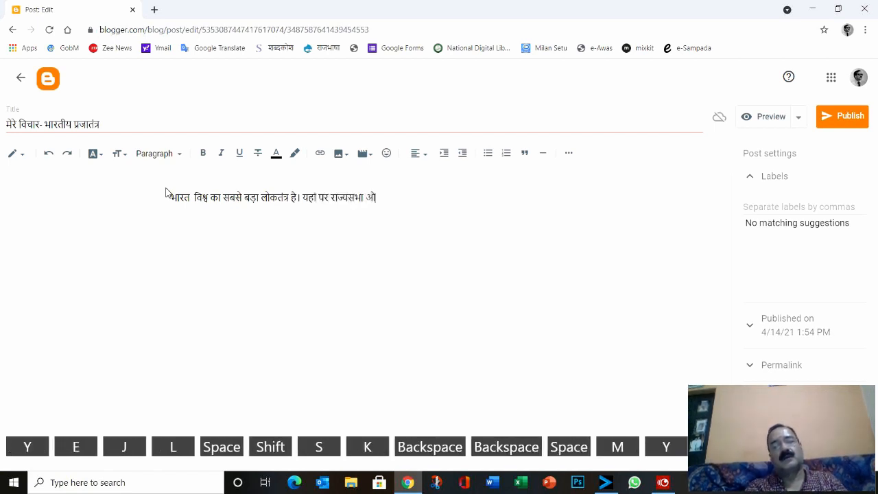
pyautogui.write('र लकसभा ')
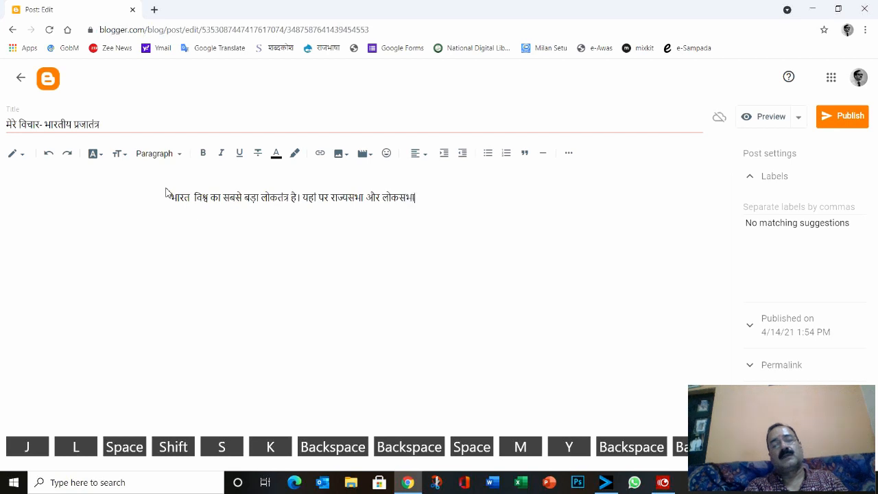
pyautogui.write('।')
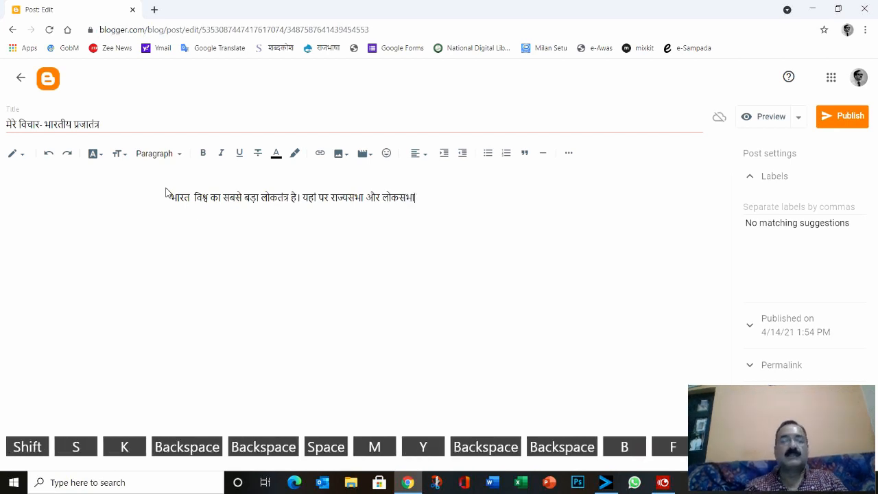
# Insert "संसद के दो सदन हैं -" between "यहां पर" and "राज्यसभा" in the second sentence.
pyautogui.press('Left')
pyautogui.press('Left')
pyautogui.press('Left')
pyautogui.press('Left')
pyautogui.press('Left')
pyautogui.press('Left')
pyautogui.press('Left')
pyautogui.press('Left')
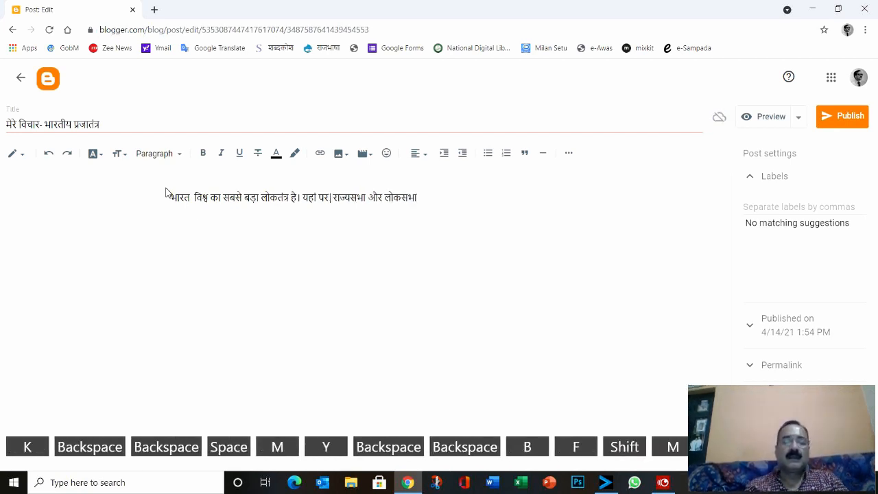
pyautogui.write('संसद के द')
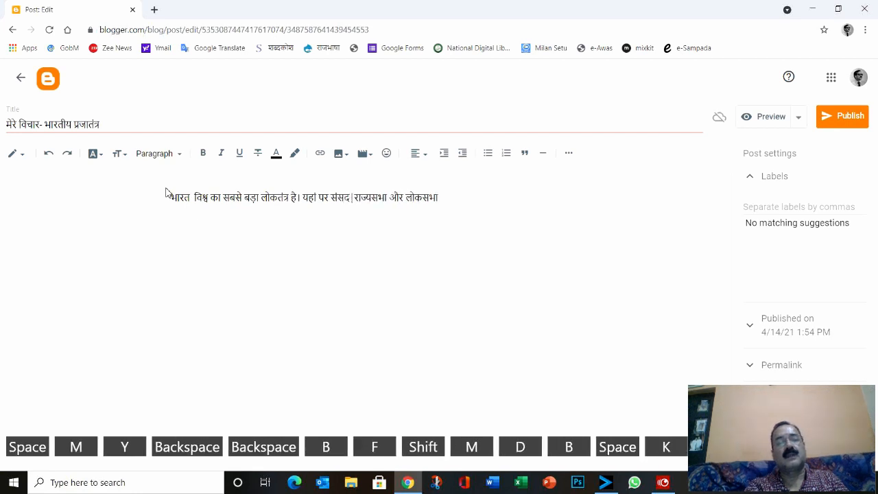
pyautogui.write('ो सदन है')
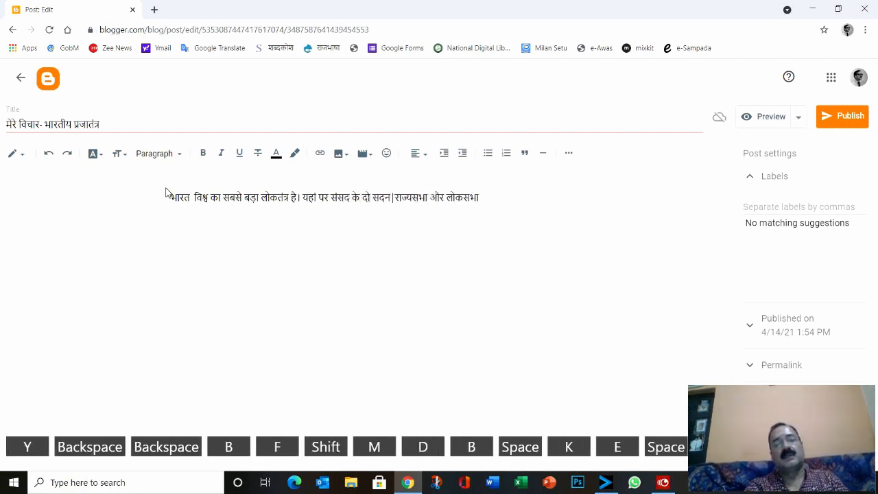
pyautogui.write(' ।')
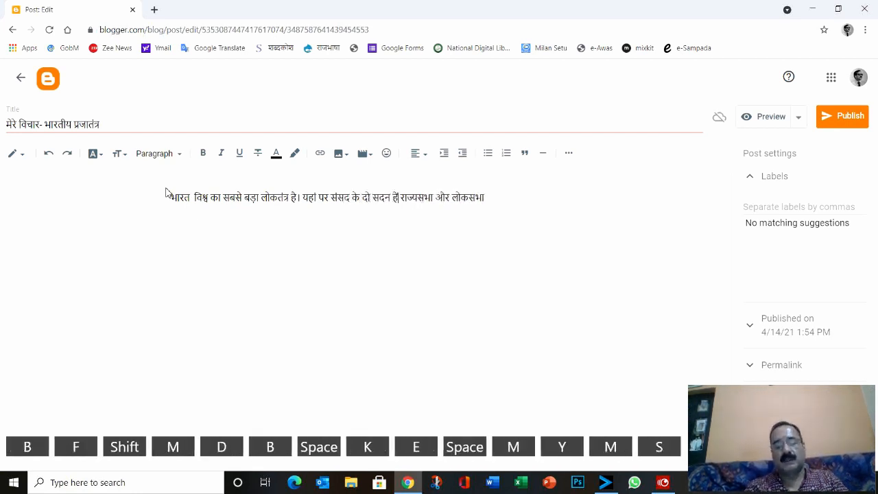
pyautogui.write('y')
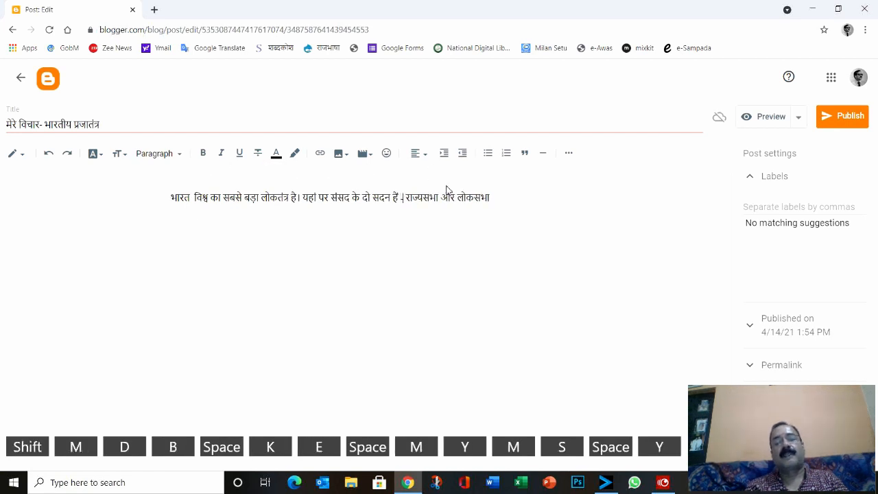
# End the second sentence after "लोकसभा" with a single Hindi full stop "।".
pyautogui.click(494, 198)
pyautogui.press('[')
pyautogui.press(']')
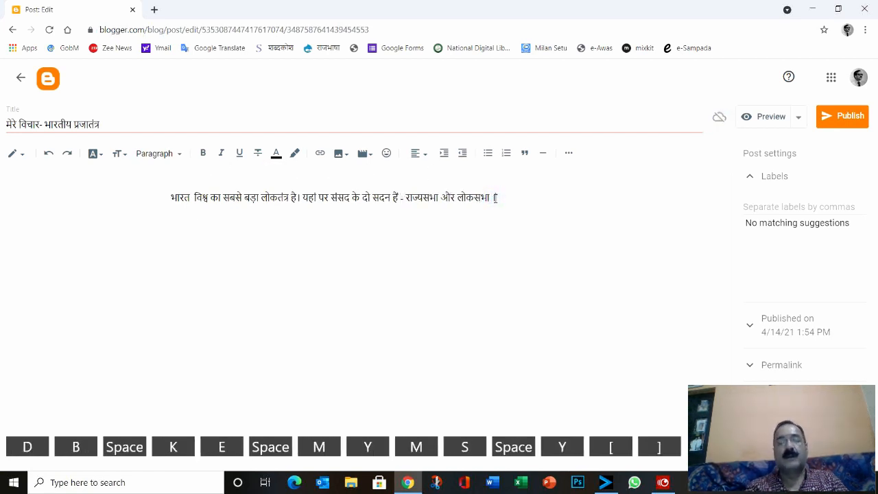
pyautogui.press('e')
pyautogui.press('space')
pyautogui.press('n')
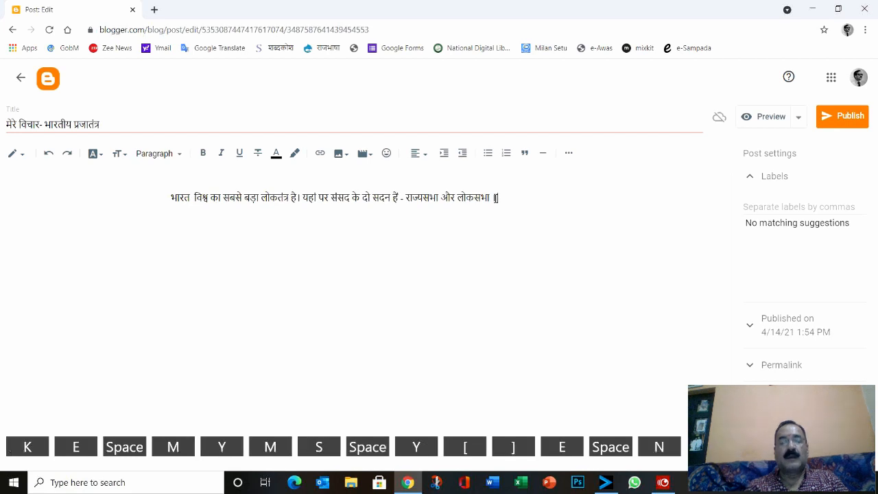
pyautogui.press('a')
pyautogui.press('k')
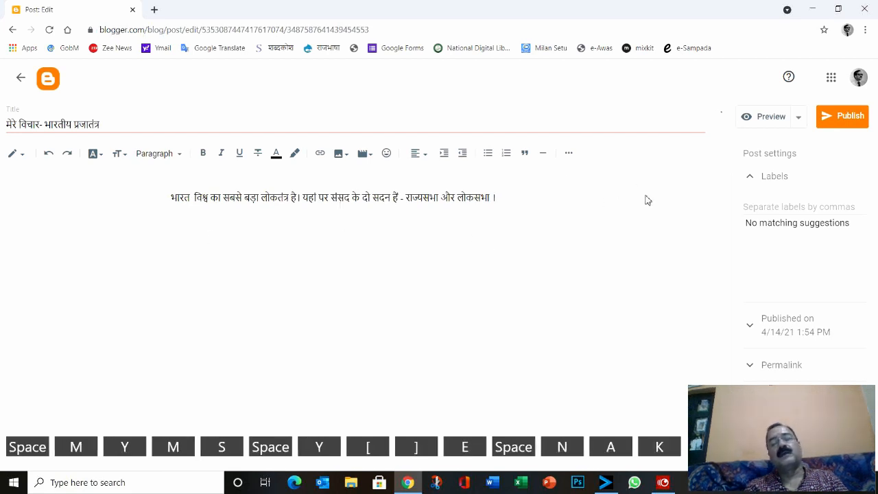
pyautogui.press('l')
pyautogui.press('x')
pyautogui.press('l')
# Publish the post to the blog and confirm the publication.
pyautogui.click(848, 118)
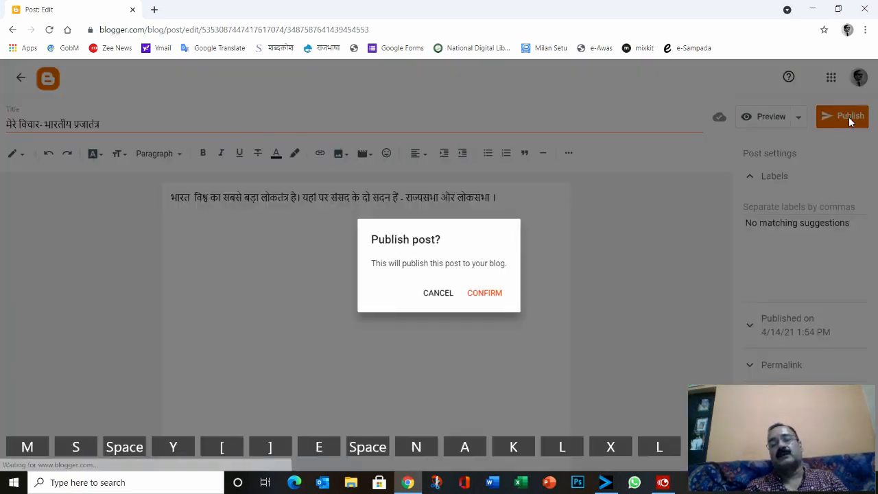
pyautogui.press('d')
pyautogui.press('j')
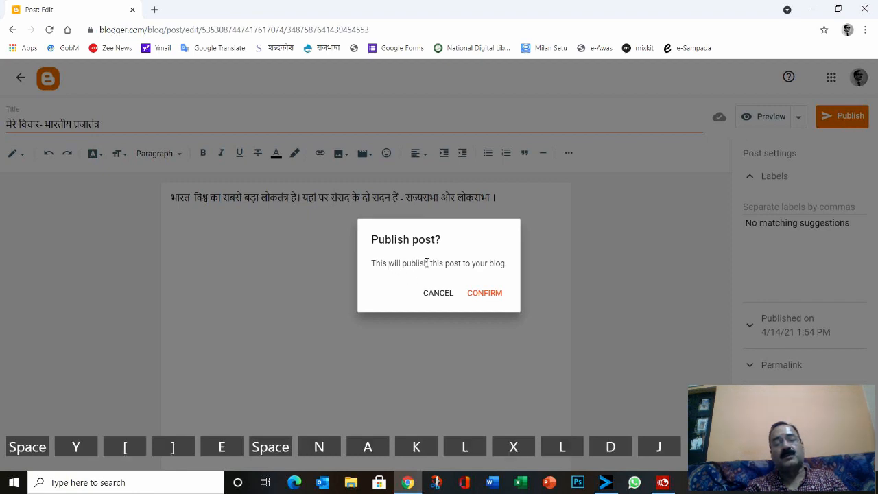
pyautogui.press('space')
pyautogui.press('u')
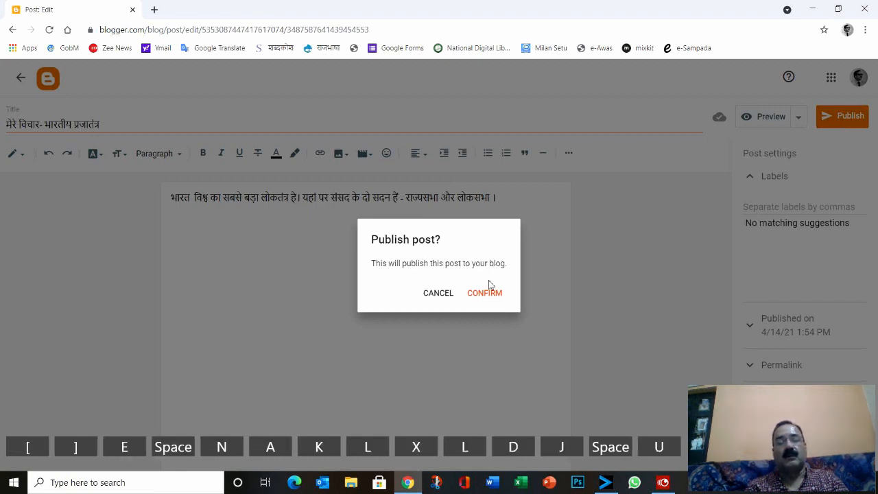
pyautogui.press('w')
pyautogui.press('shift')
pyautogui.press('.')
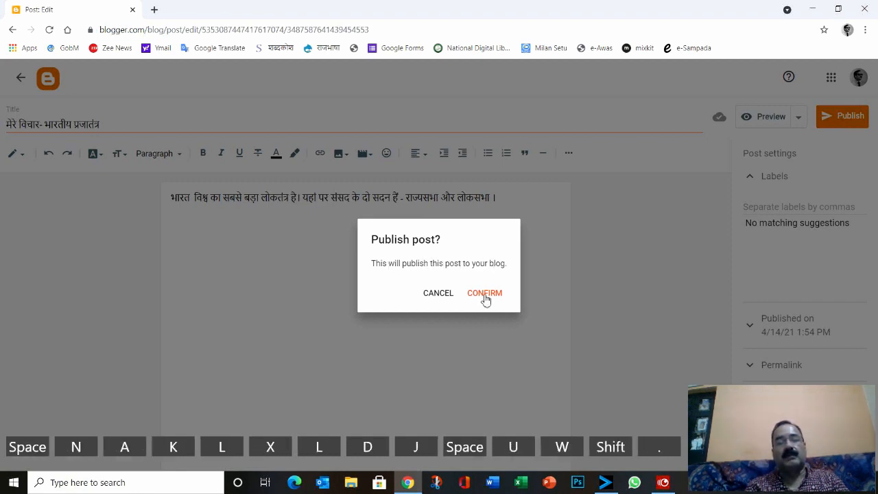
pyautogui.press('space')
pyautogui.press('/')
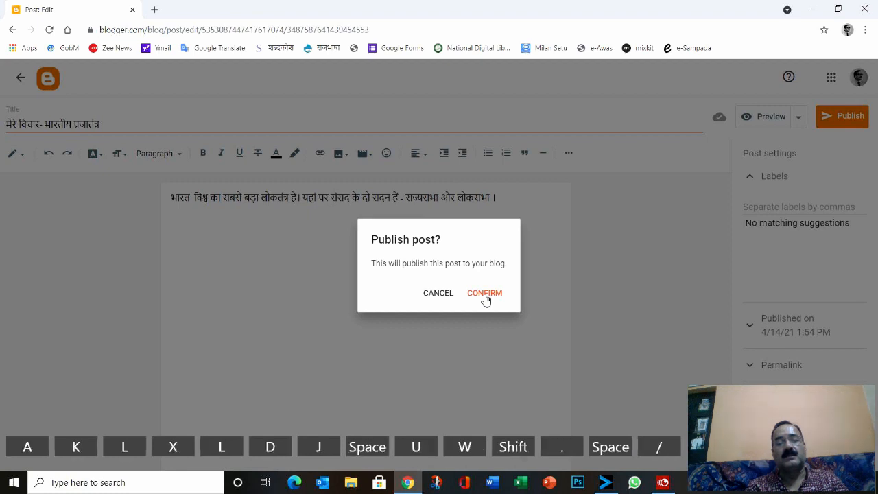
pyautogui.press('u')
pyautogui.press('e')
pyautogui.click(484, 294)
pyautogui.press('x')
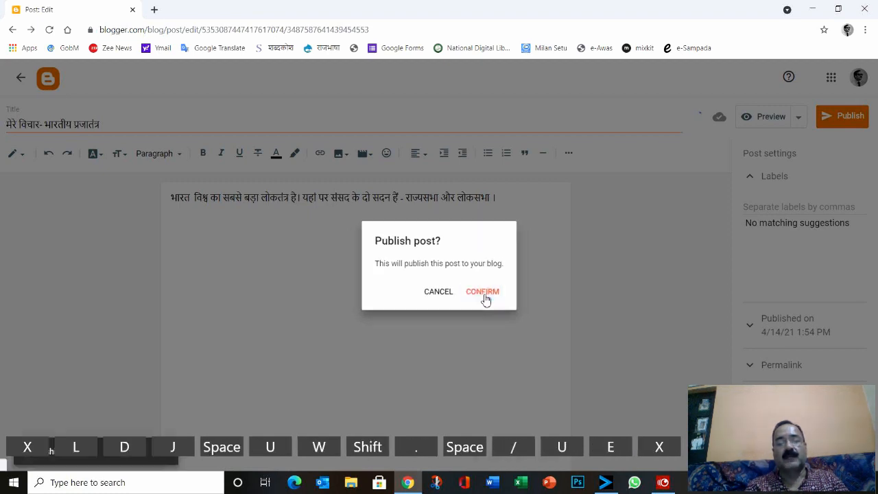
pyautogui.press('space')
pyautogui.press('h')
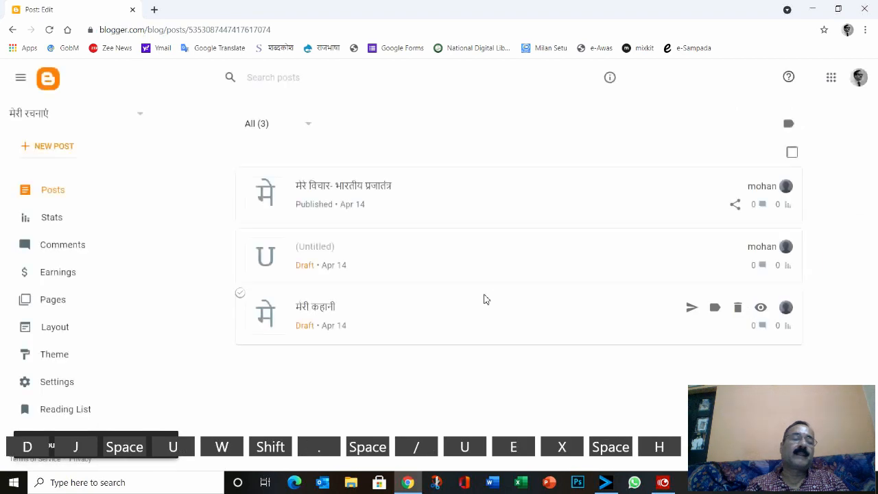
# Display the blog's list of posts and review its published and draft entries.
pyautogui.press('j')
pyautogui.press('space')
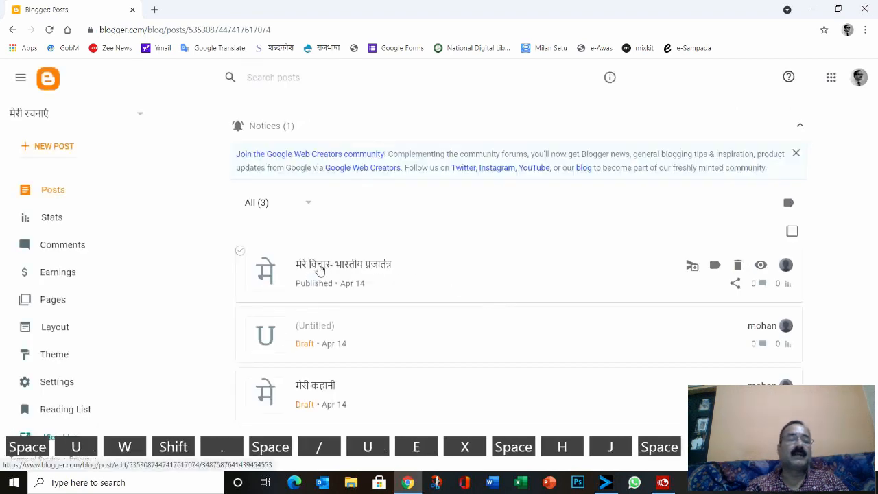
pyautogui.press('j')
pyautogui.press('e')
pyautogui.press('p')
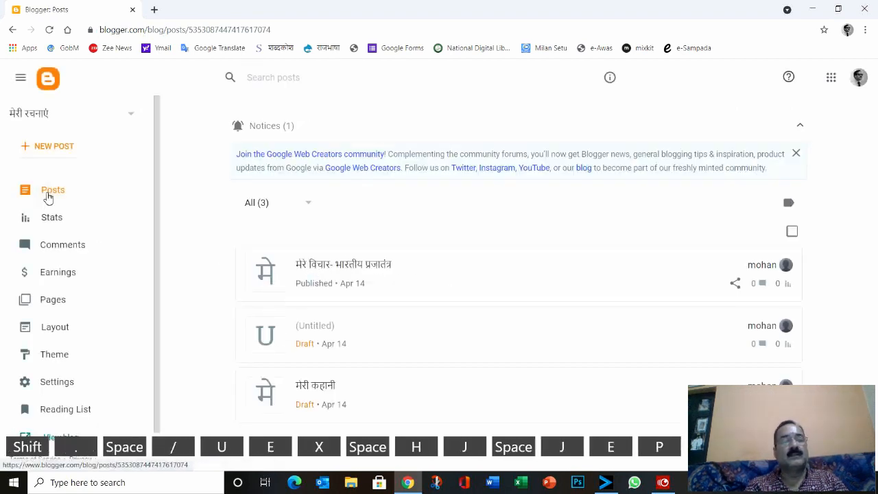
pyautogui.click(47, 194)
pyautogui.press('d')
pyautogui.press('/')
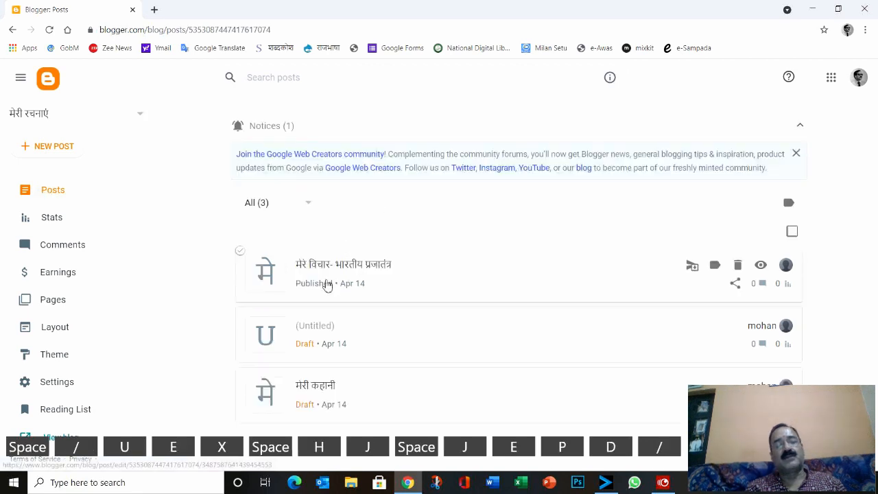
pyautogui.press('m')
pyautogui.hotkey('shift', 'y')
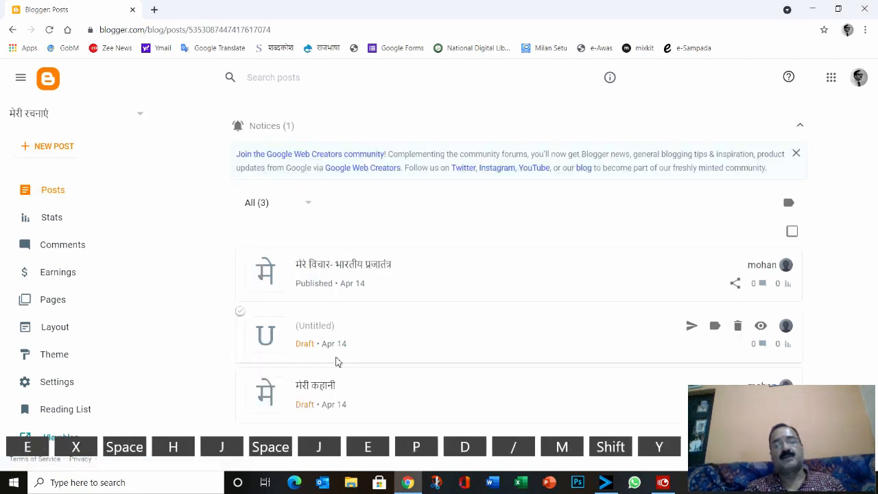
pyautogui.press('e')
pyautogui.press('space')
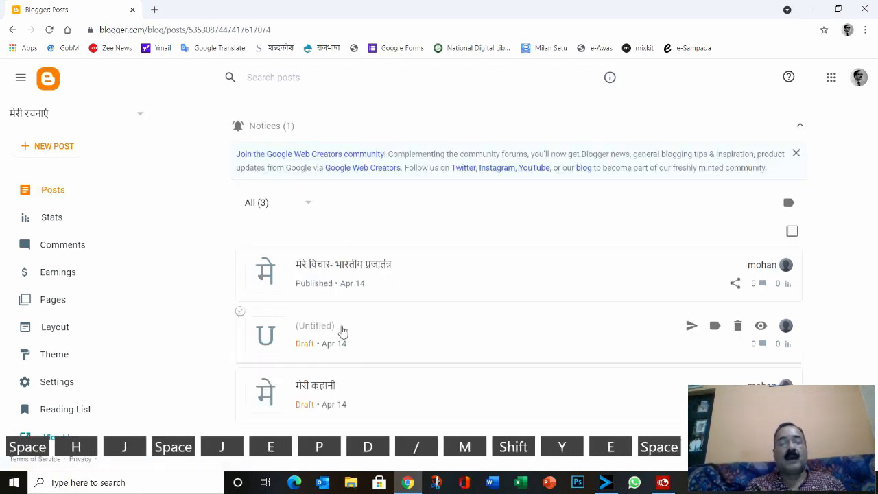
# Discard the untitled draft from the post list and confirm the removal.
pyautogui.press('shift')
pyautogui.hotkey('shift', 'q')
pyautogui.press('j')
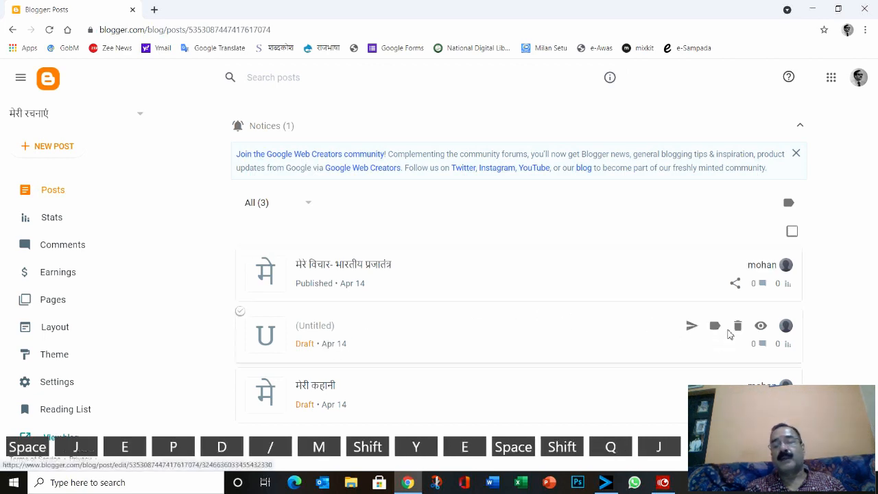
pyautogui.press('space')
pyautogui.click(738, 327)
pyautogui.press('n')
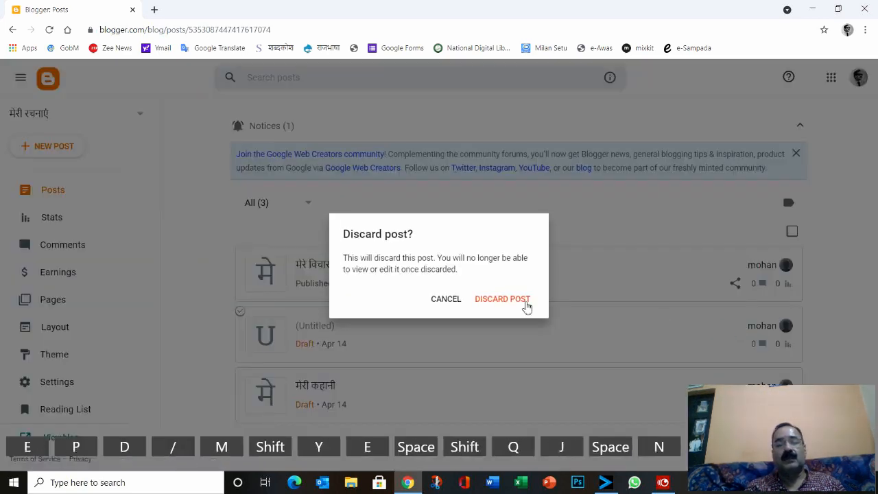
pyautogui.press('a')
pyautogui.click(519, 301)
pyautogui.press('k')
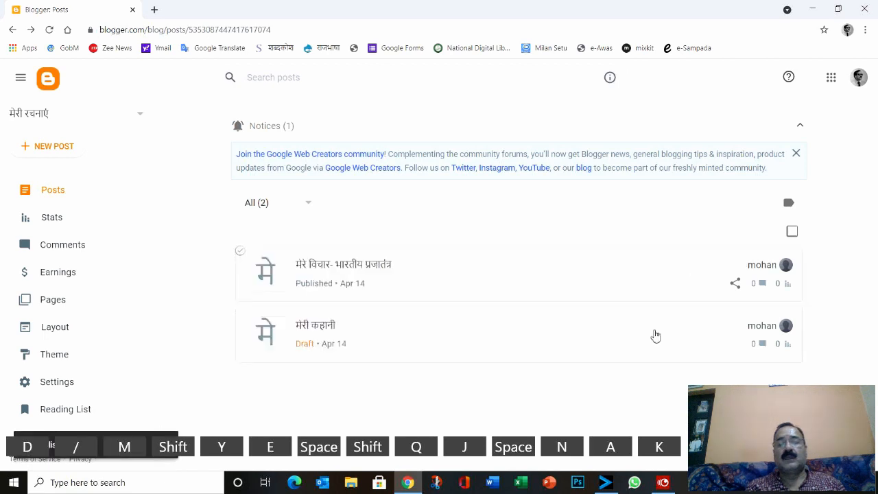
pyautogui.press('m')
pyautogui.press('shift')
pyautogui.hotkey('shift', 'y')
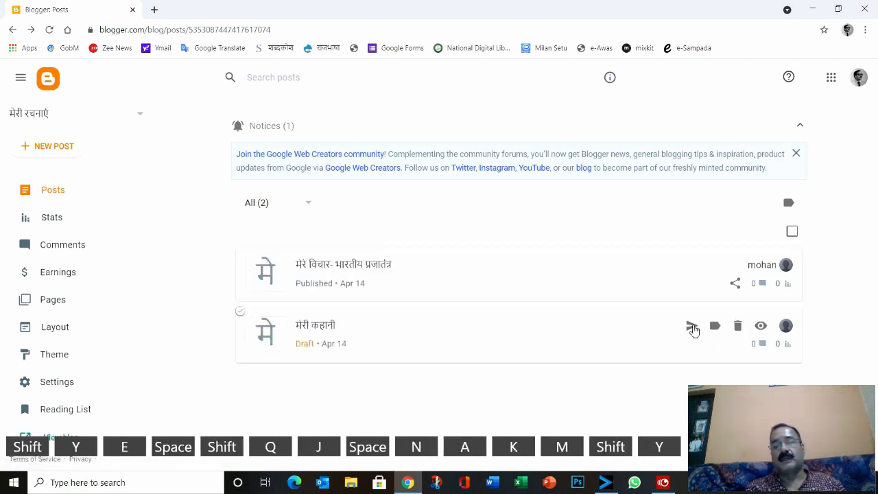
pyautogui.press('e')
pyautogui.press('space')
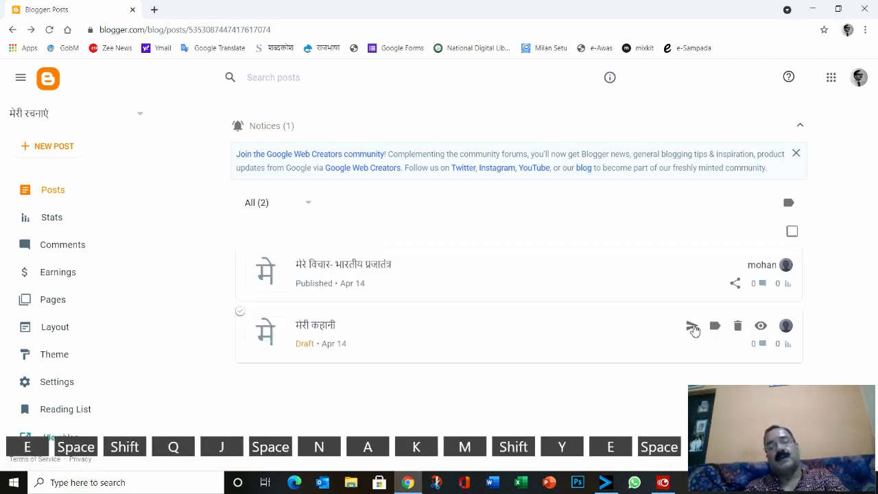
pyautogui.press('Left')
pyautogui.press('Left')
pyautogui.press('Left')
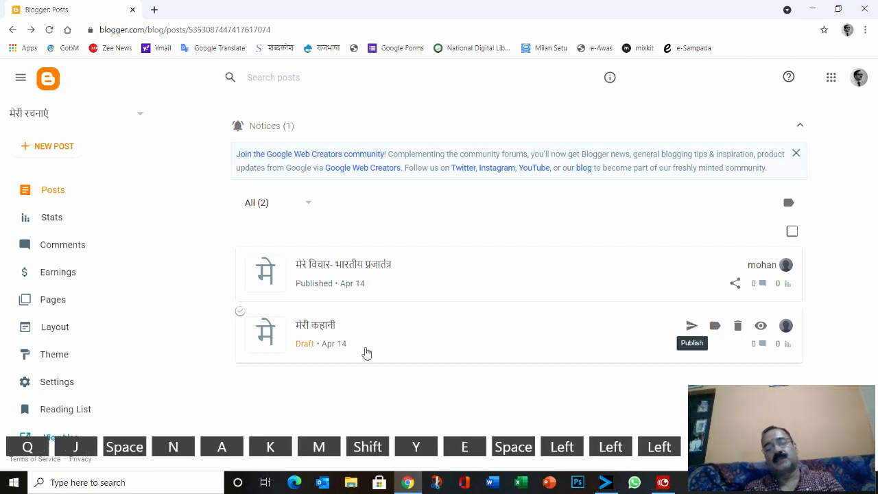
pyautogui.press('Left')
# Open the draft "मेरी कहानी" in the editor to view its text, and return to the post list.
pyautogui.click(316, 327)
pyautogui.press('Left')
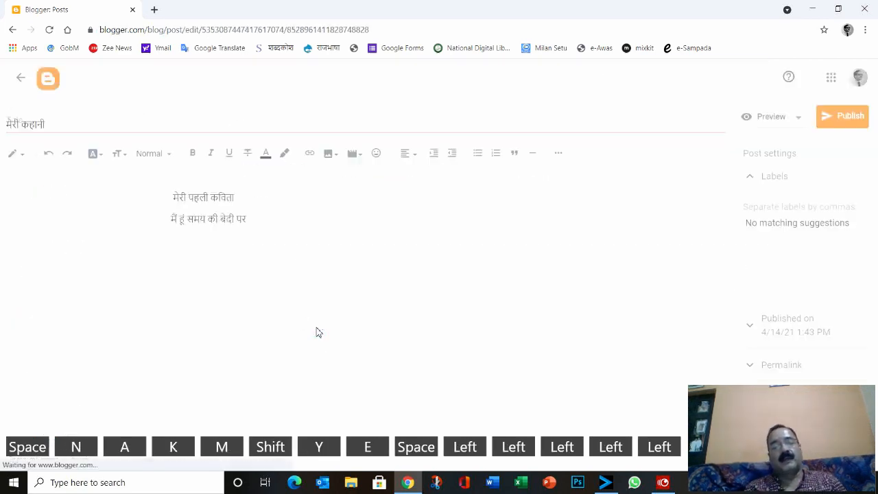
pyautogui.press('Left')
pyautogui.press('Left')
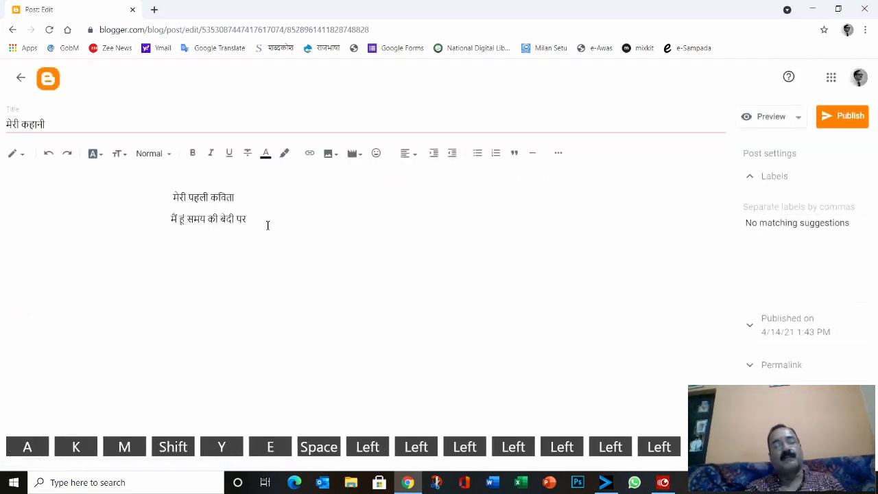
pyautogui.press('Left')
pyautogui.press('Left')
pyautogui.press('Left')
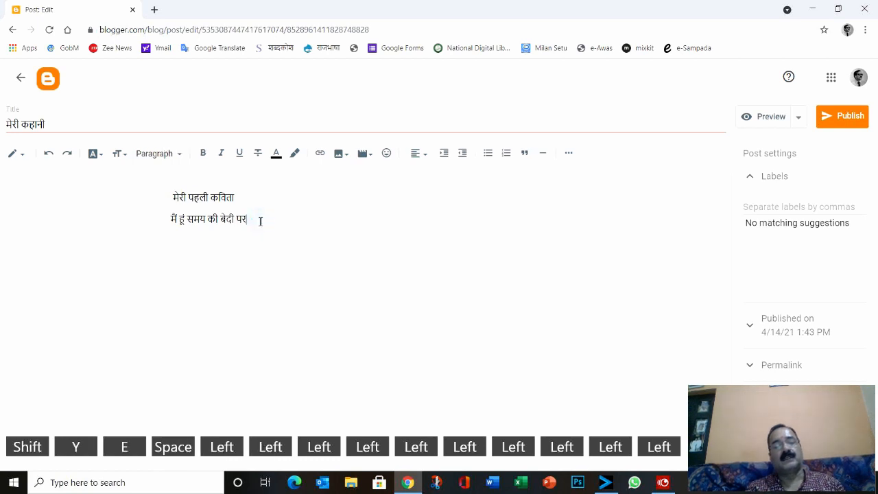
pyautogui.press('Left')
pyautogui.press('Left')
pyautogui.press('Left')
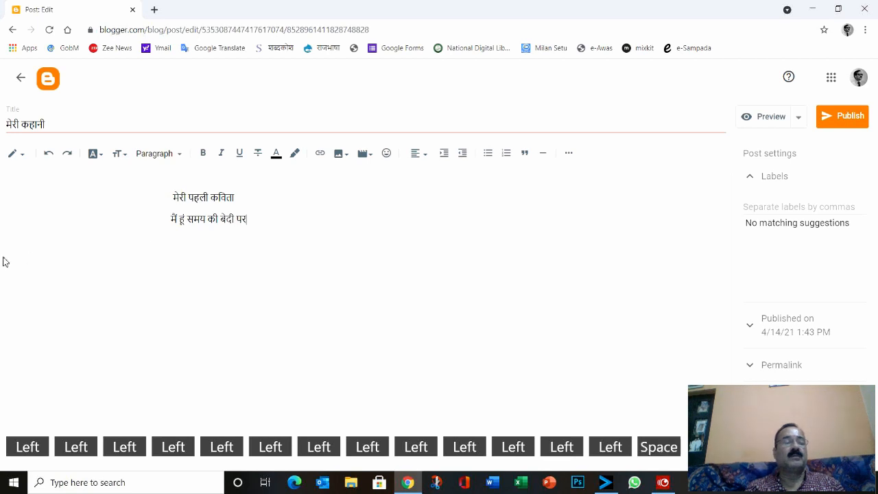
pyautogui.write('mx')
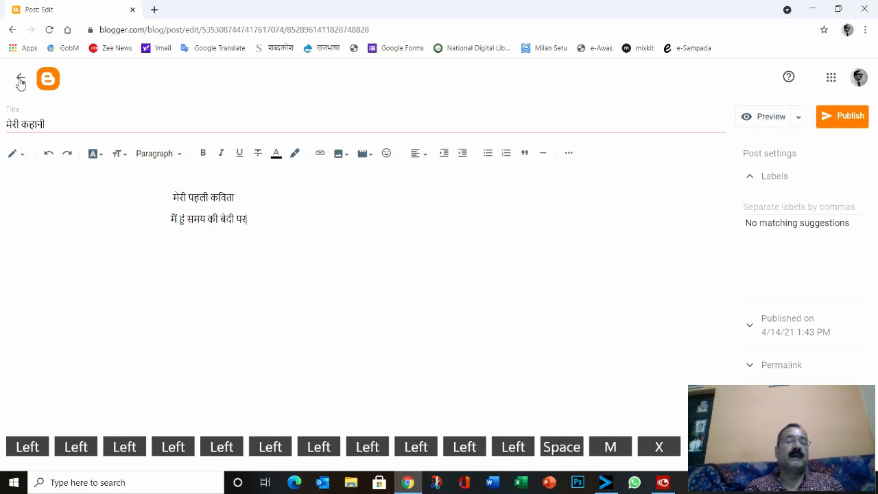
pyautogui.write('m')
pyautogui.click(19, 78)
pyautogui.press('o')
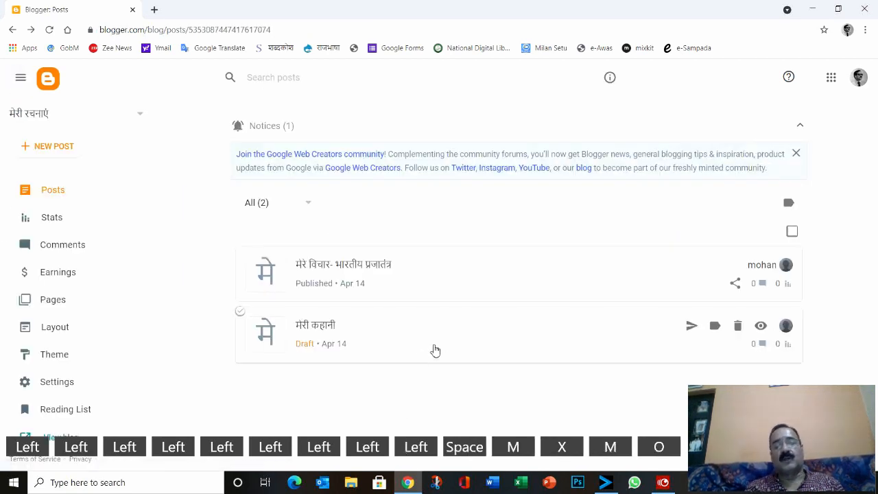
pyautogui.press('space')
pyautogui.press('k')
pyautogui.press('s')
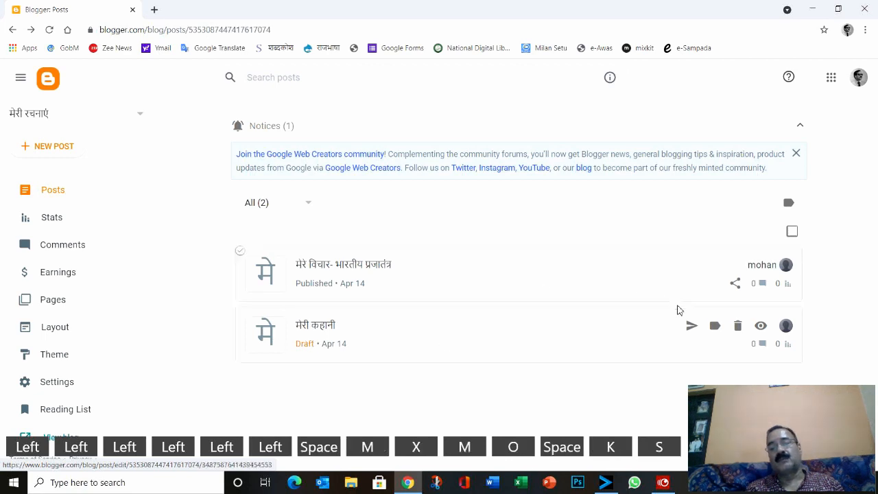
pyautogui.press('space')
pyautogui.press('o')
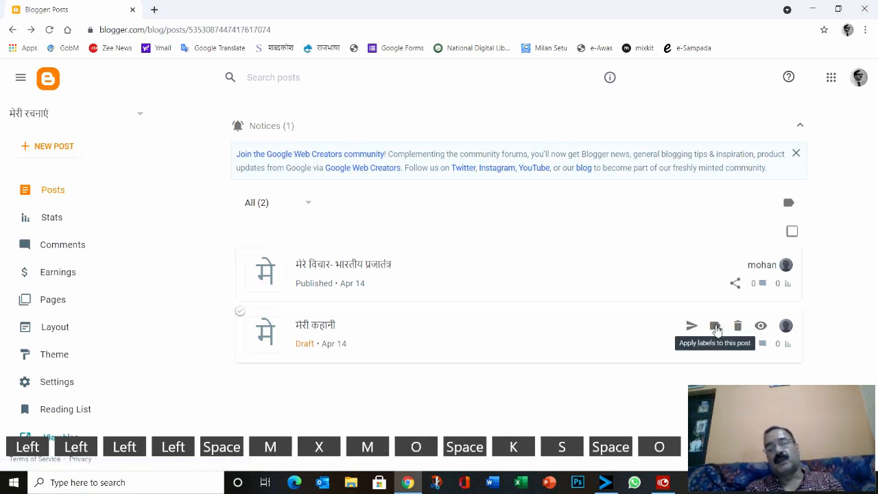
pyautogui.press('a')
pyautogui.press('space')
pyautogui.press('m')
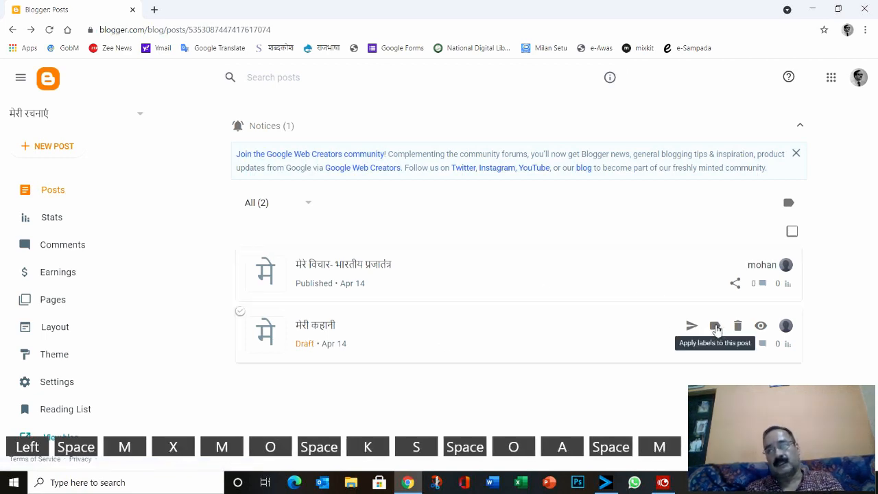
pyautogui.press('o')
pyautogui.press('v')
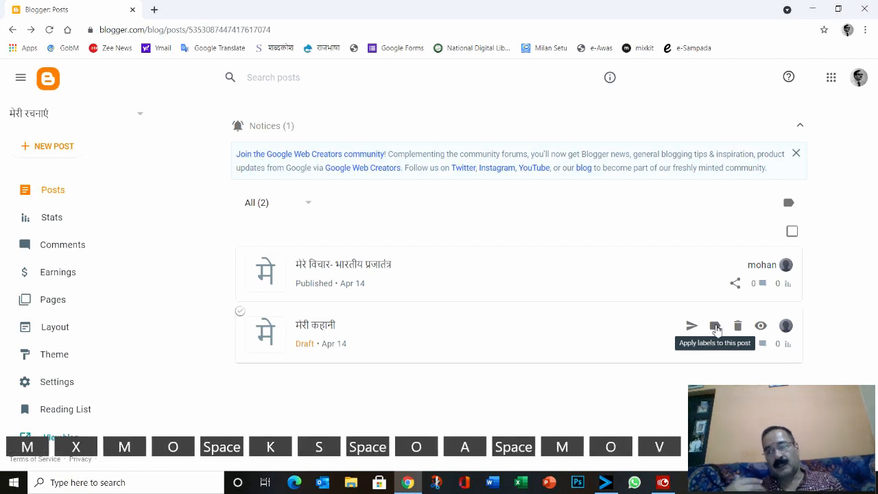
pyautogui.press('space')
pyautogui.press('u')
pyautogui.press('w')
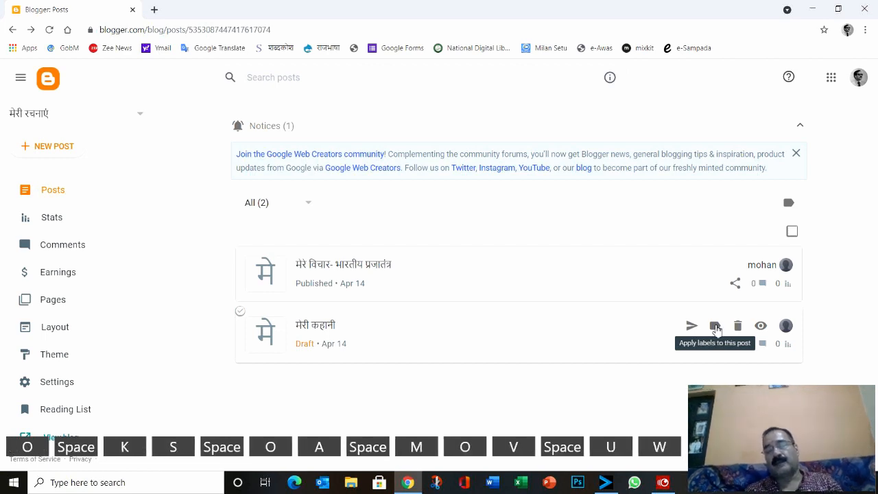
pyautogui.press('x')
pyautogui.press('space')
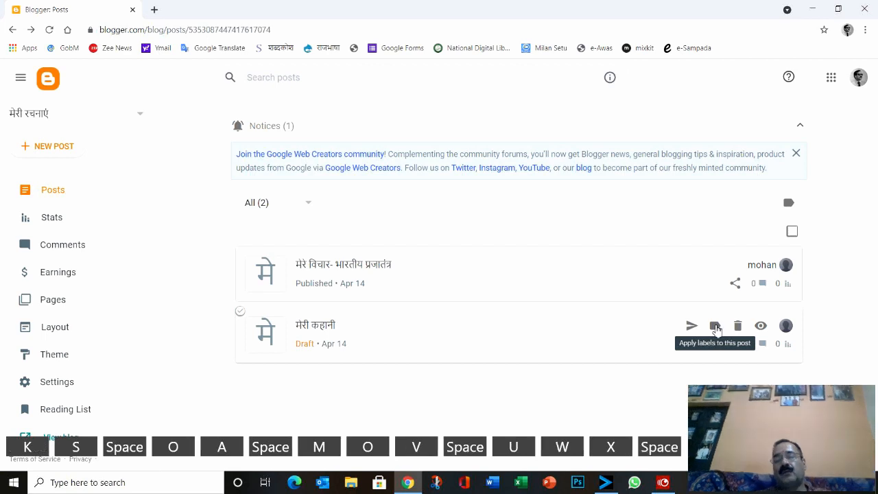
pyautogui.press('-')
pyautogui.press('shift')
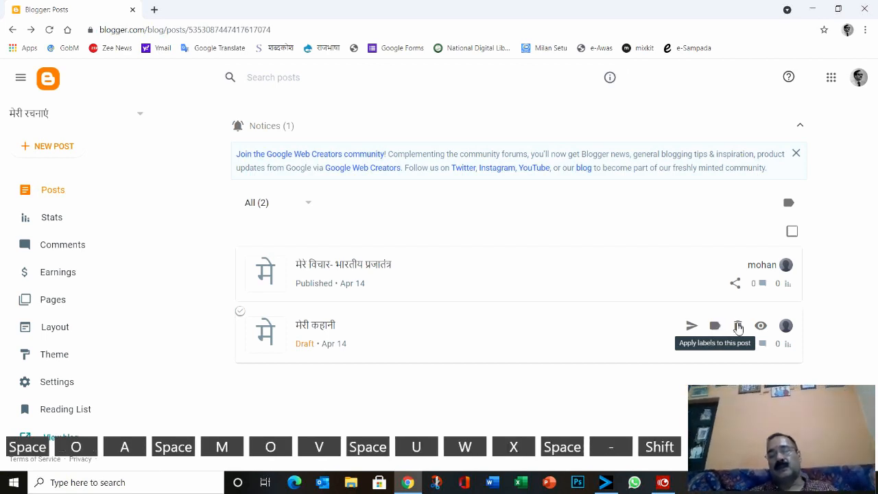
pyautogui.press('.')
pyautogui.press('space')
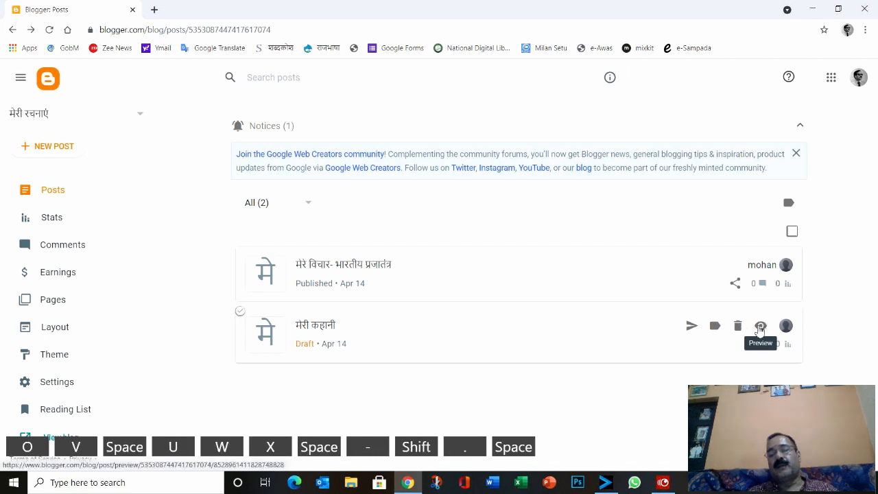
# Preview the draft "मेरी कहानी" as it appears on the blog and close the preview.
pyautogui.click(760, 326)
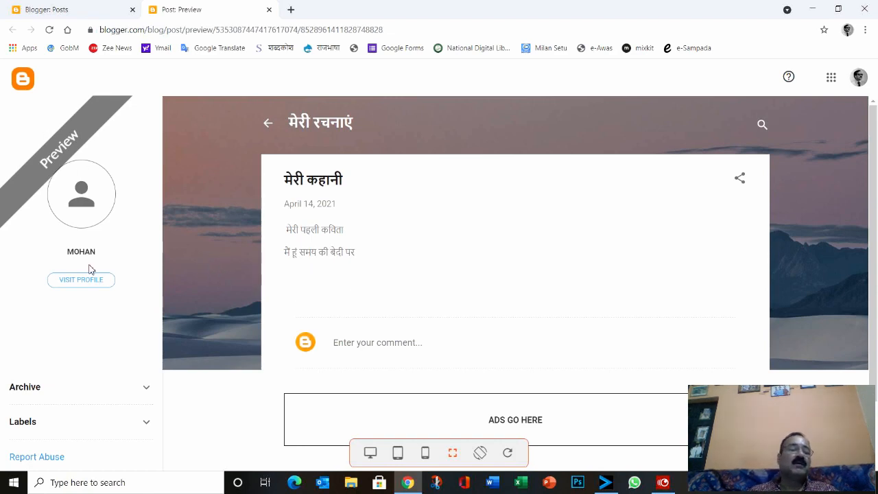
pyautogui.click(269, 10)
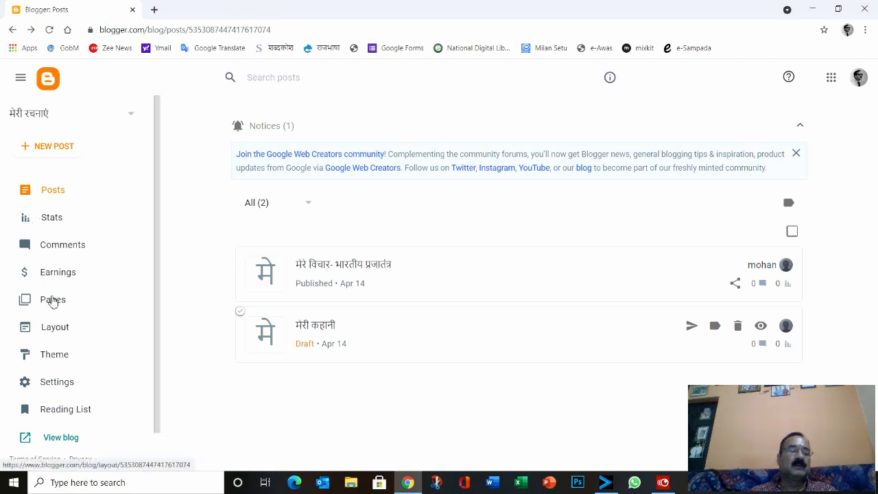
# Open the blog's layout page and look through its gadget sections, from the sidebar to the ads.
pyautogui.click(72, 336)
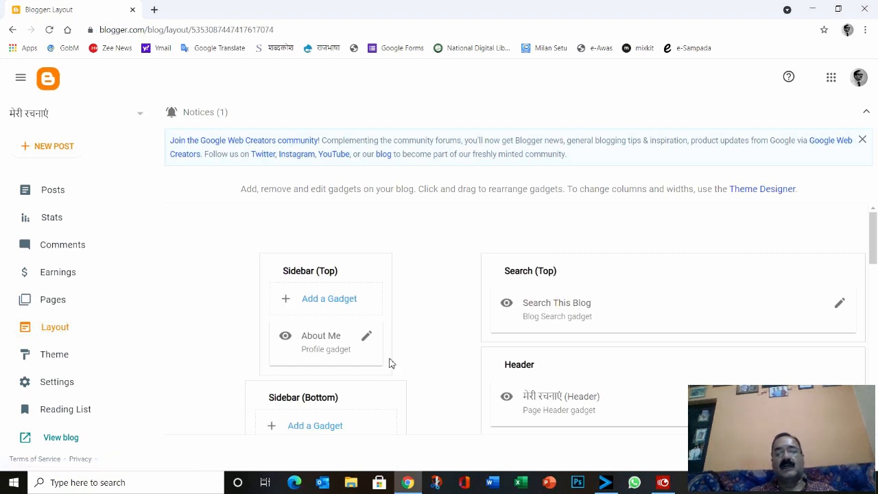
pyautogui.scroll(-3, 389, 363)
pyautogui.scroll(-5, 389, 363)
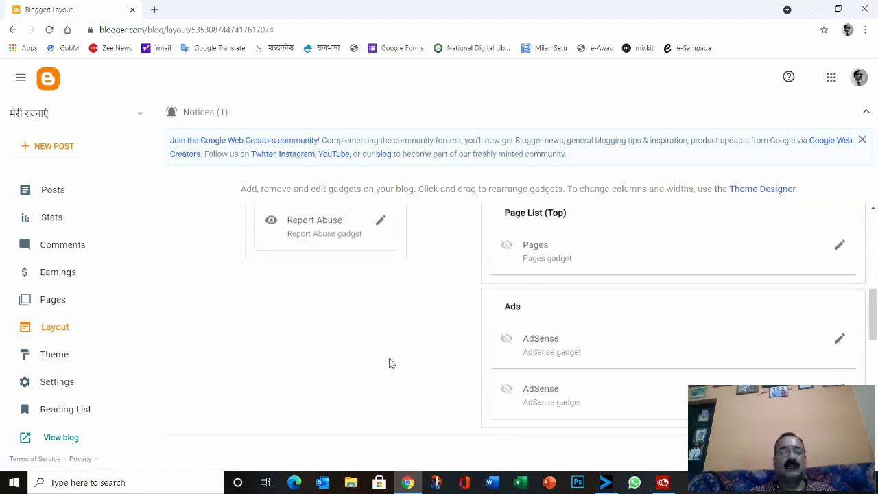
# Open the blog's theme page and browse the available themes from Contempo down to Essential.
pyautogui.click(59, 357)
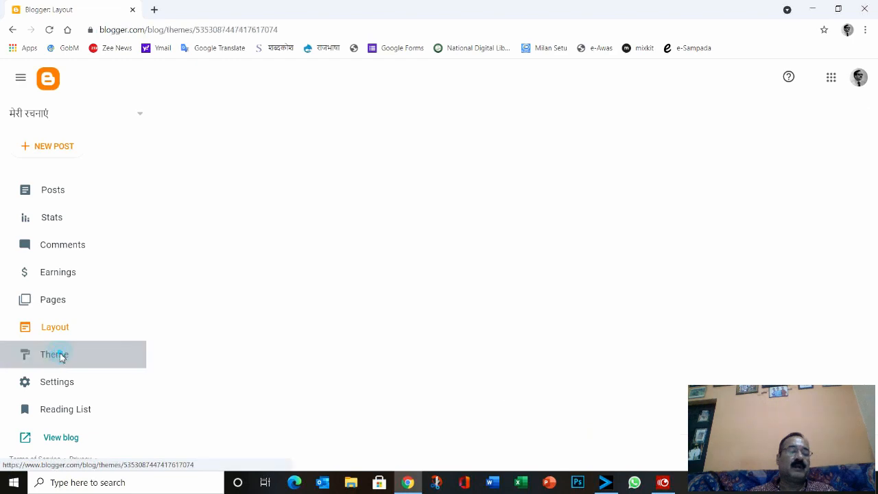
pyautogui.scroll(-4, 484, 395)
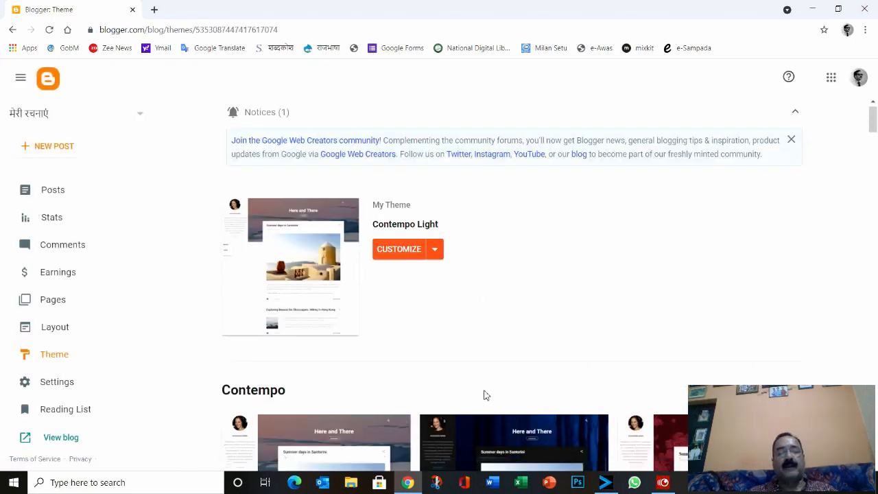
pyautogui.scroll(-5, 484, 395)
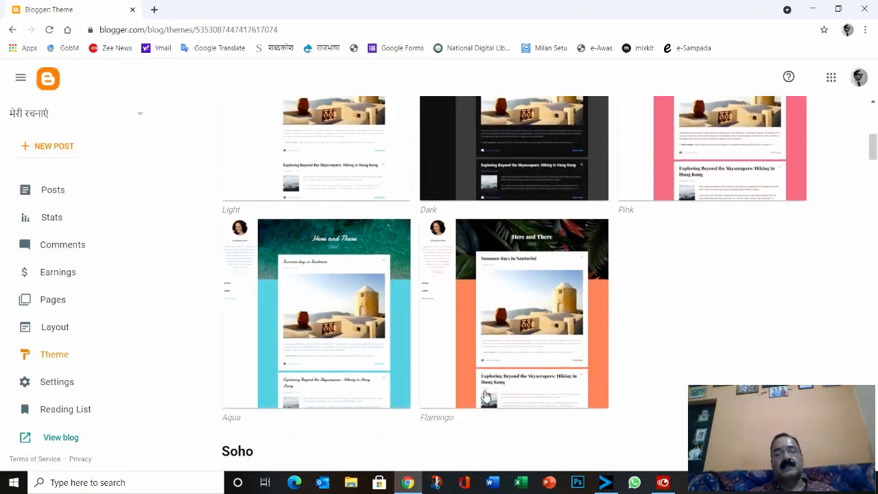
pyautogui.scroll(-3, 485, 395)
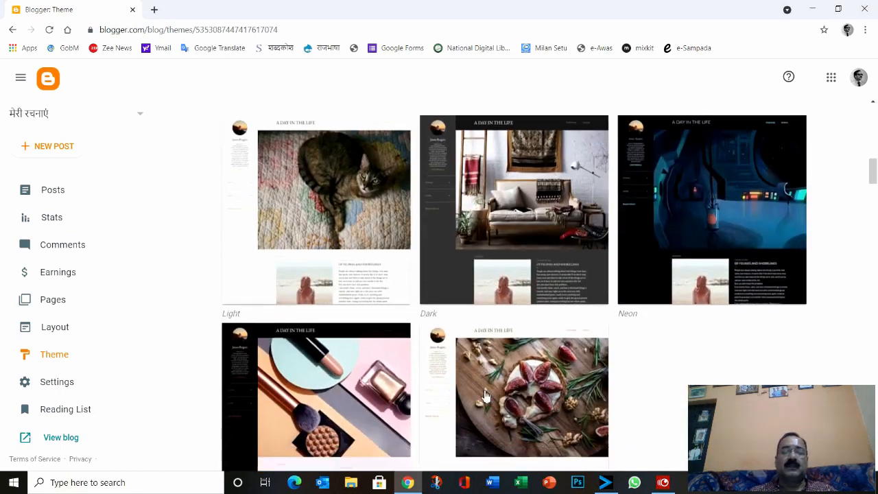
pyautogui.scroll(-8, 485, 396)
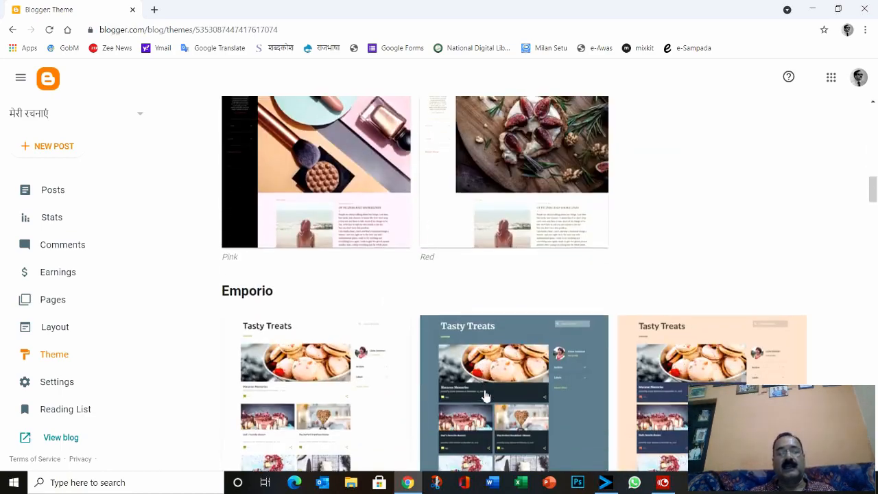
pyautogui.scroll(-6, 485, 395)
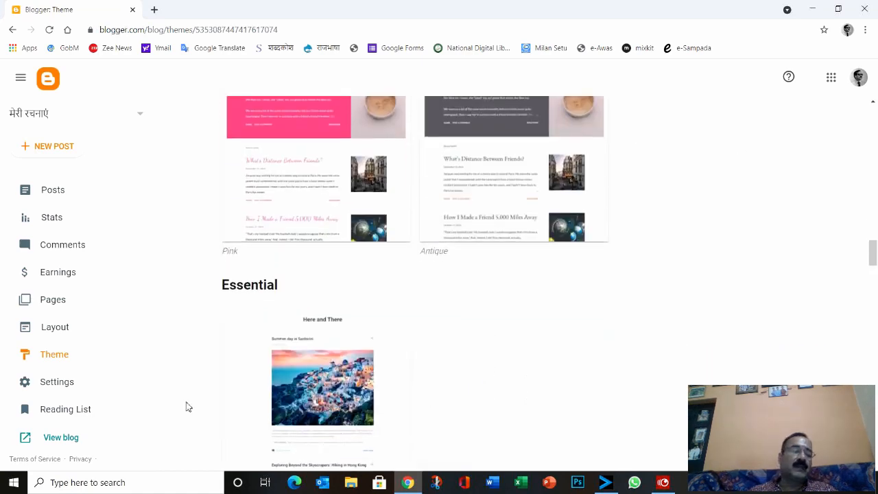
# Open the blog's settings page and look through its sections, from Basic and Privacy down to Manage Blog.
pyautogui.click(45, 383)
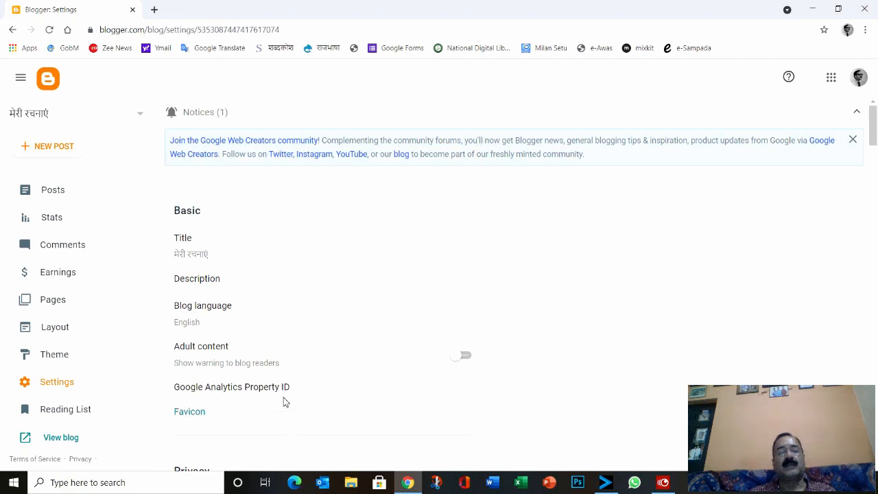
pyautogui.scroll(-5, 336, 376)
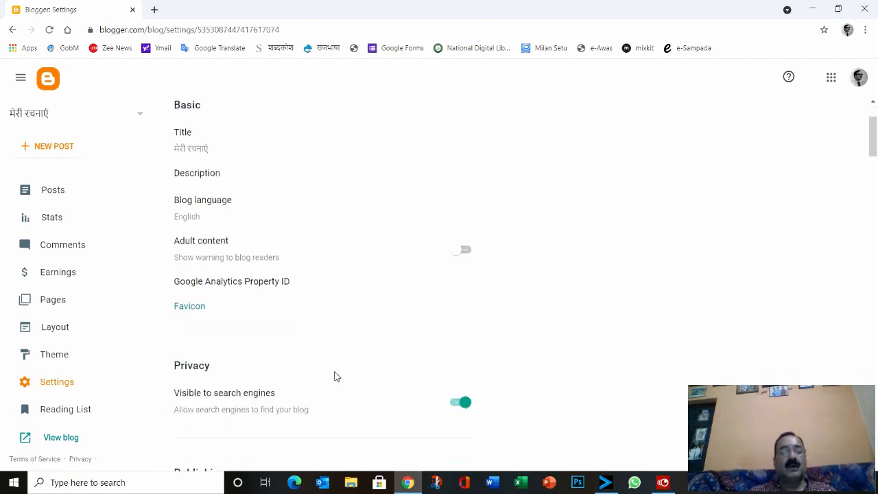
pyautogui.scroll(-5, 336, 376)
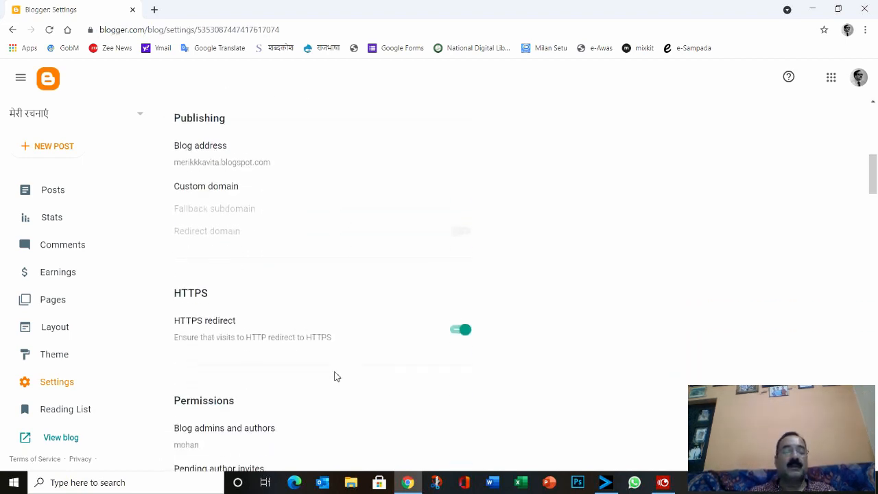
pyautogui.scroll(-5, 336, 376)
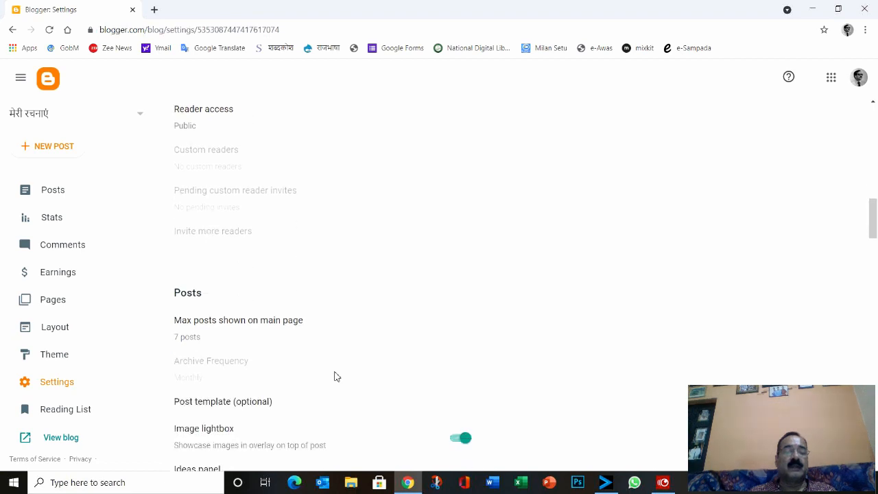
pyautogui.scroll(-5, 336, 376)
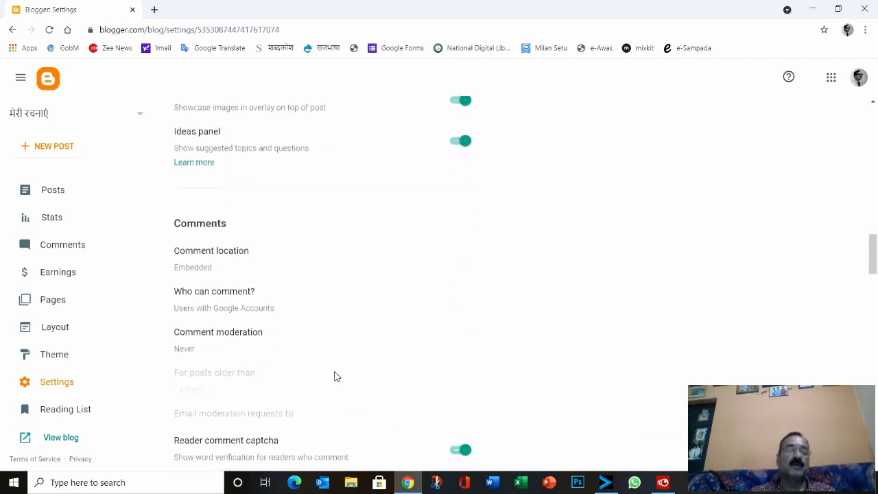
pyautogui.scroll(-5, 336, 376)
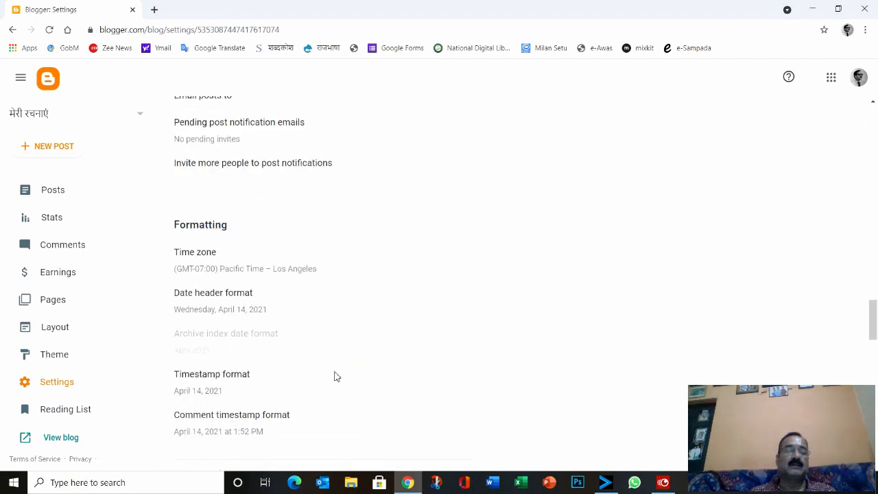
pyautogui.scroll(-5, 336, 376)
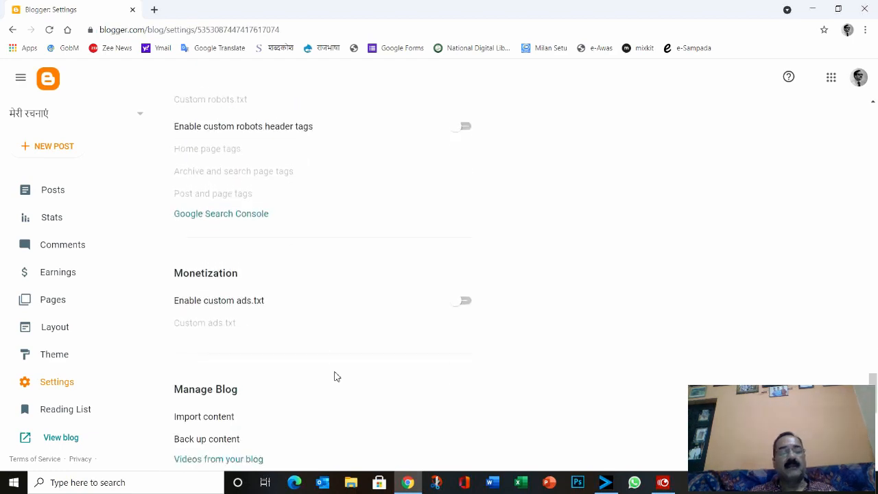
pyautogui.scroll(15, 337, 376)
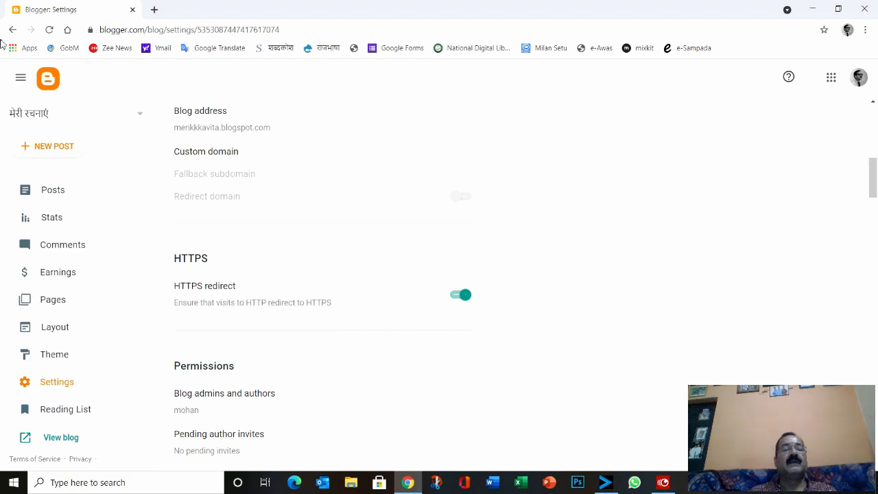
# Close the Blogger page, reopen Chrome, and open Blogger from the list of Google apps.
pyautogui.click(132, 10)
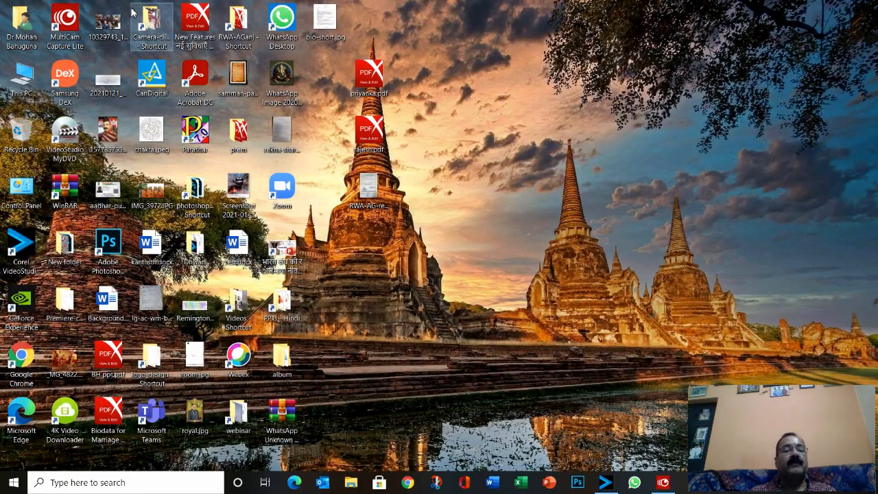
pyautogui.click(410, 483)
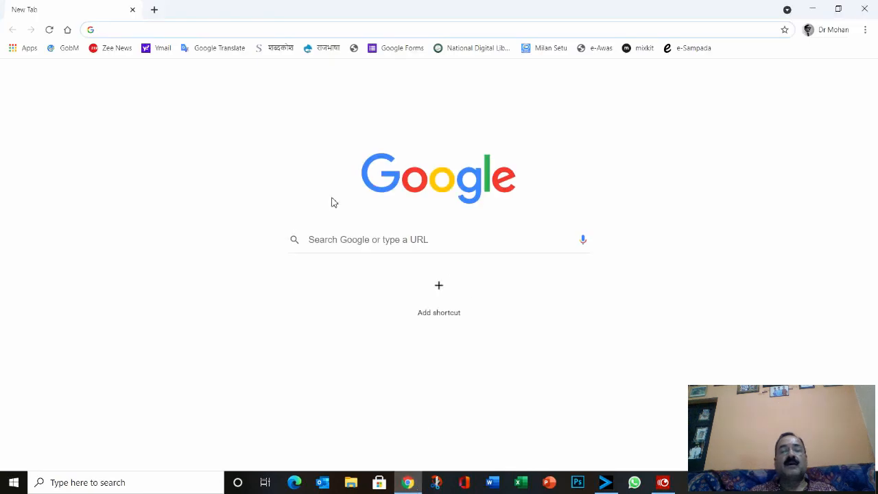
pyautogui.click(833, 81)
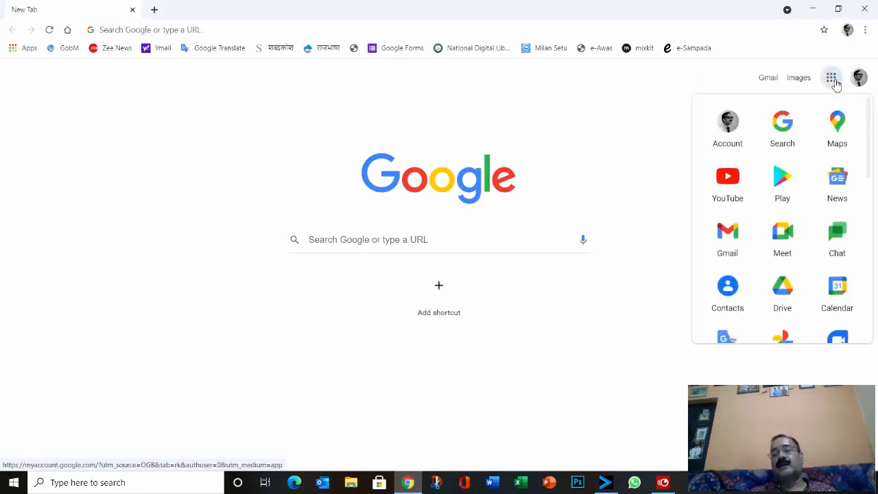
pyautogui.scroll(-4, 786, 274)
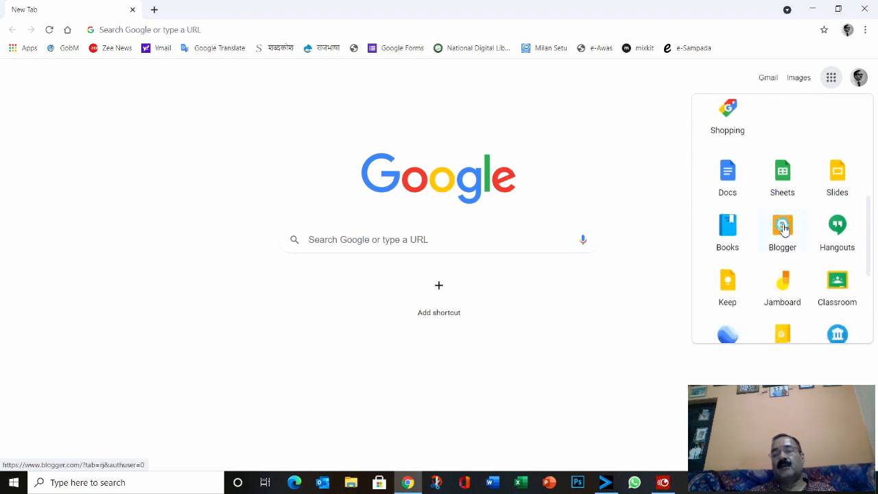
pyautogui.click(783, 228)
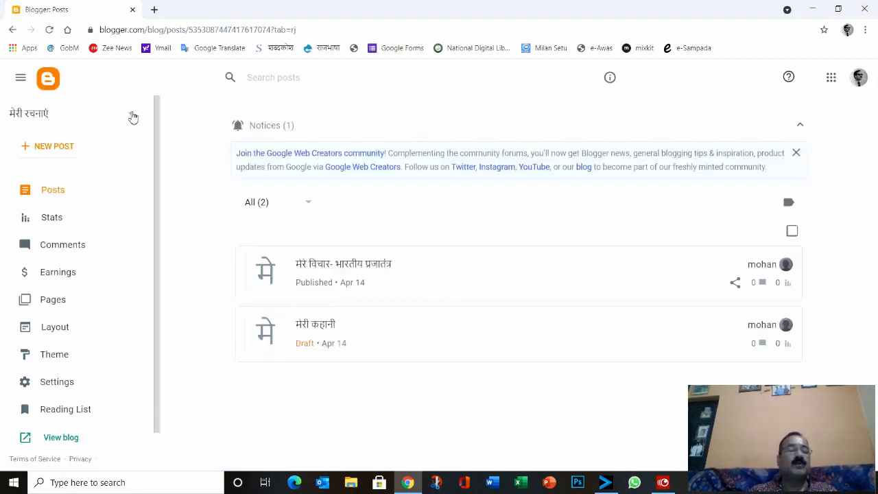
# Start creating a new blog titled "खाना खजाना" and proceed to choosing its URL.
pyautogui.click(133, 116)
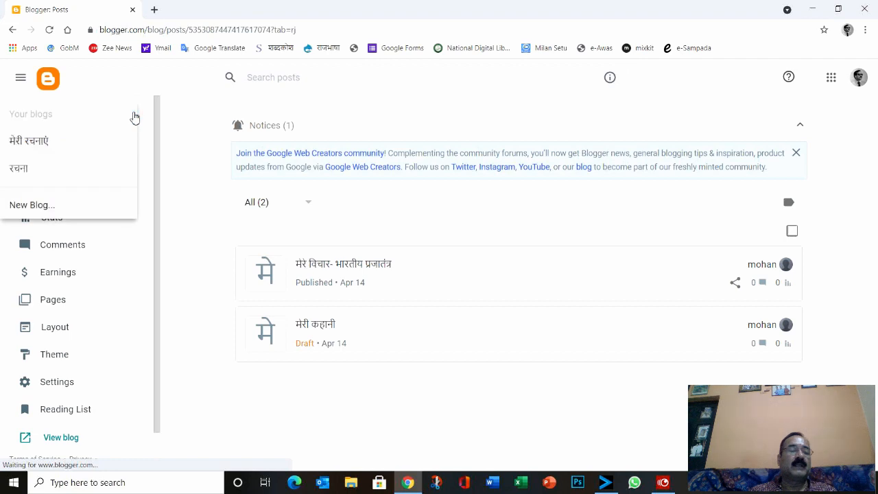
pyautogui.click(35, 205)
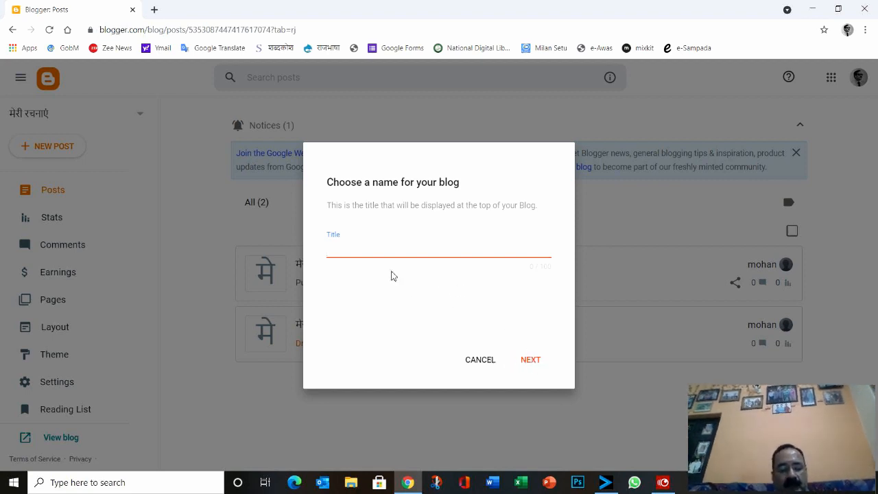
pyautogui.write('खाना ')
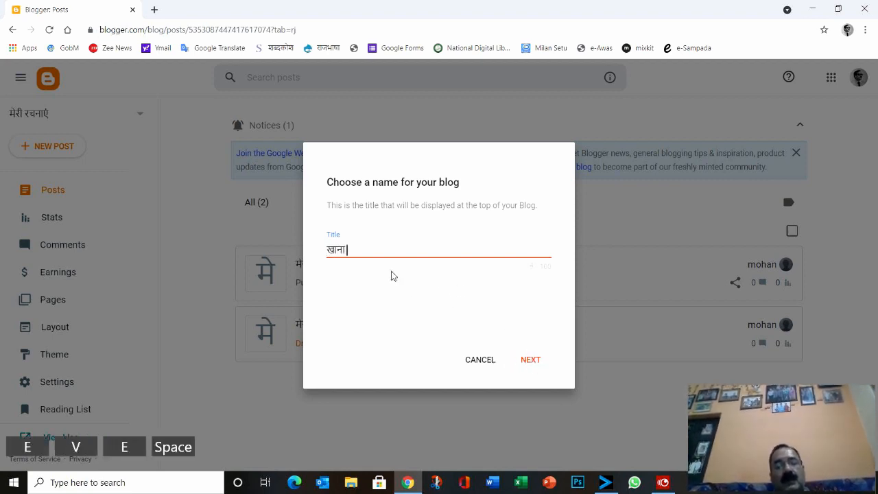
pyautogui.write('खजाना')
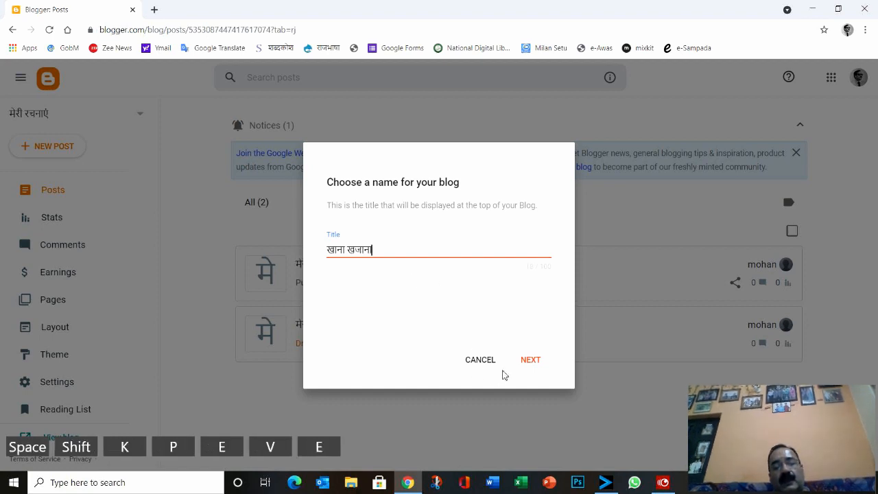
pyautogui.click(531, 362)
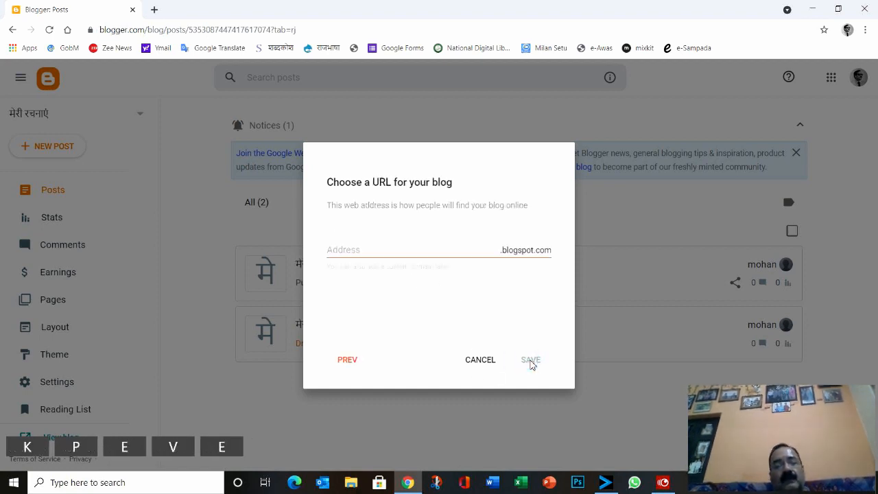
# Switch the keyboard language from Hindi to English and enter "Khanakhajana" as the new blog's address.
pyautogui.click(329, 251)
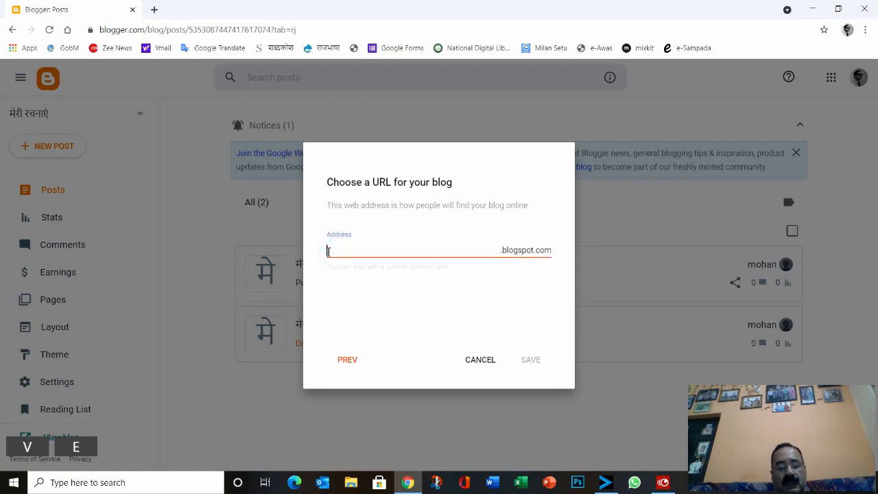
pyautogui.write('khan')
pyautogui.press('BackSpace')
pyautogui.press('BackSpace')
pyautogui.press('BackSpace')
pyautogui.press('BackSpace')
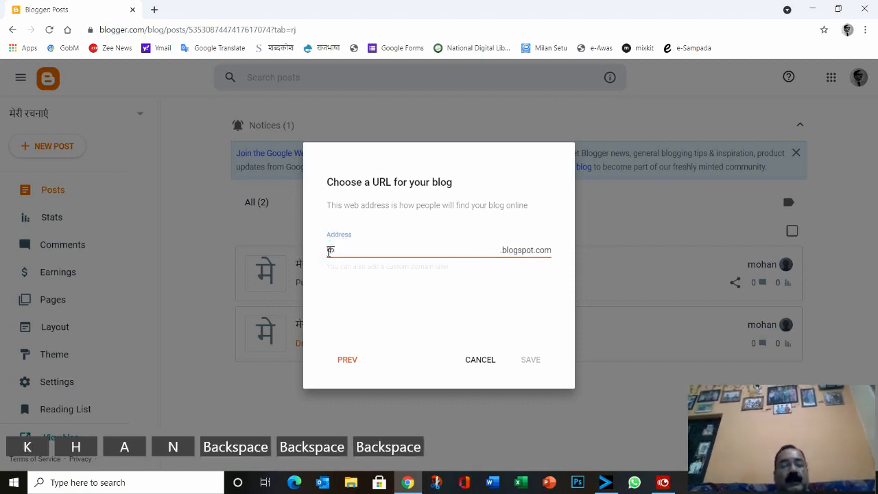
pyautogui.hotkey('alt', 'shift')
pyautogui.write('Ke')
pyautogui.press('BackSpace')
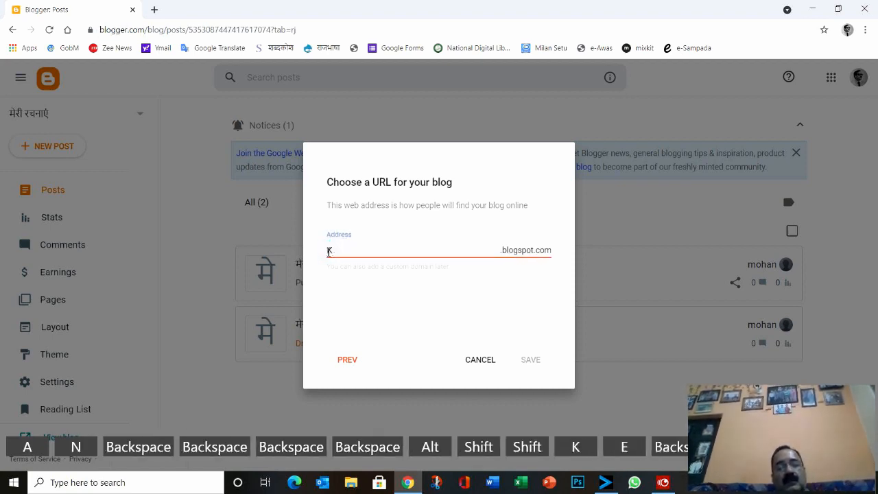
pyautogui.write('hanakha')
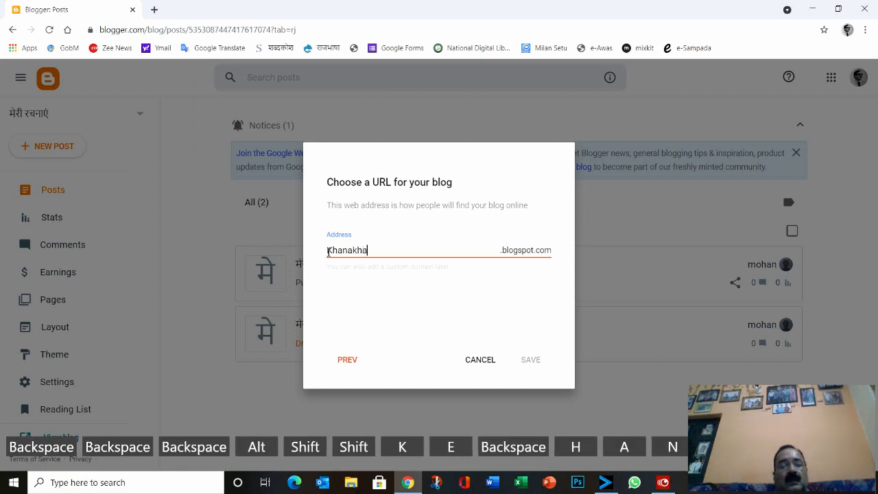
pyautogui.write('jana')
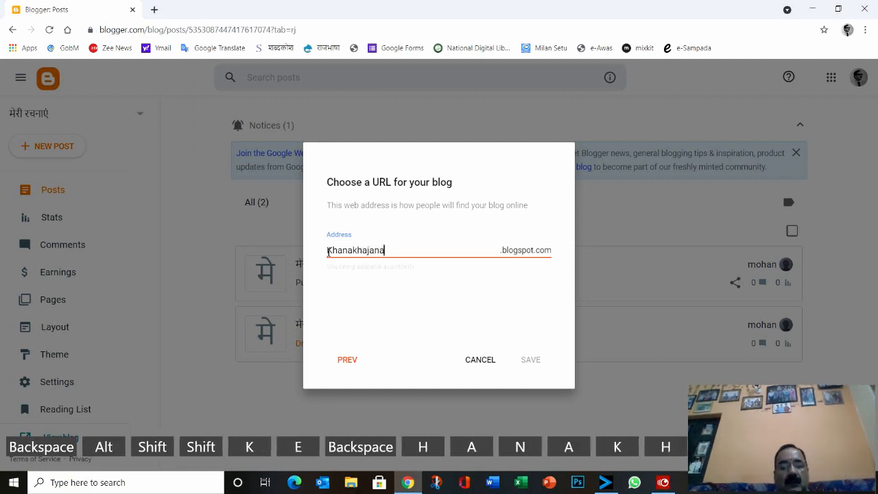
# Extend the blog address to "Khanakhajanareceipi" and save the new blog.
pyautogui.write('rec')
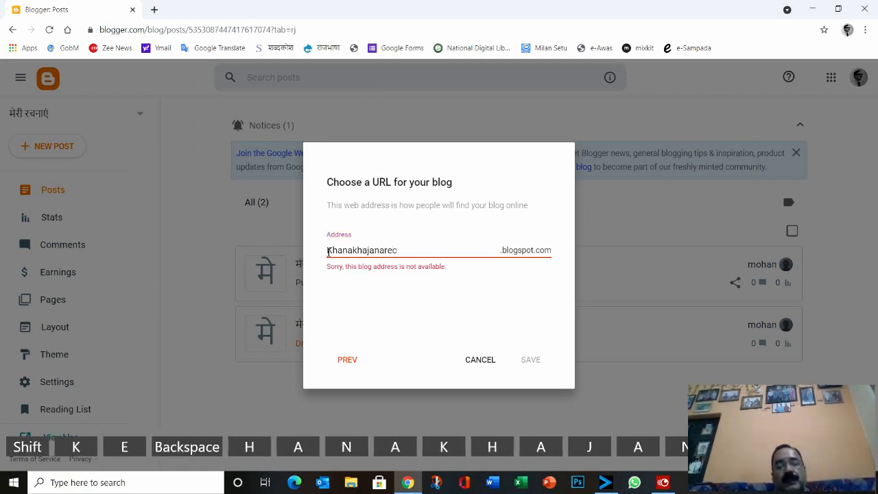
pyautogui.write('eo')
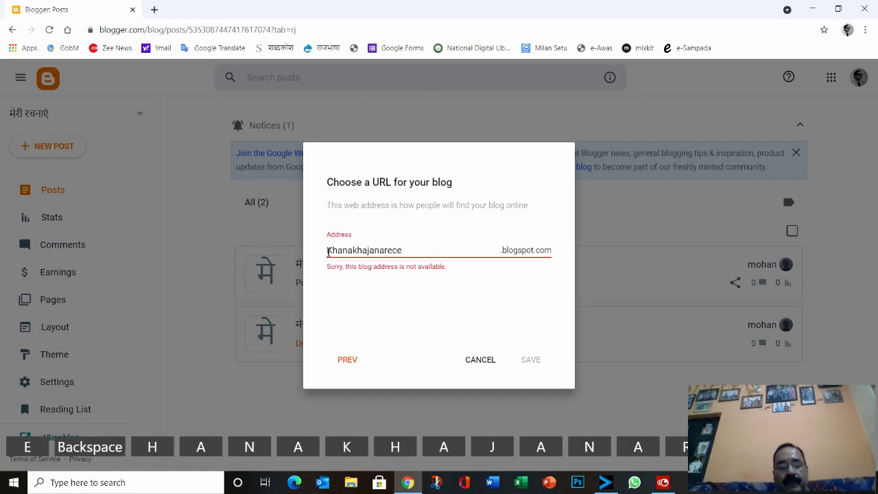
pyautogui.write('ipi')
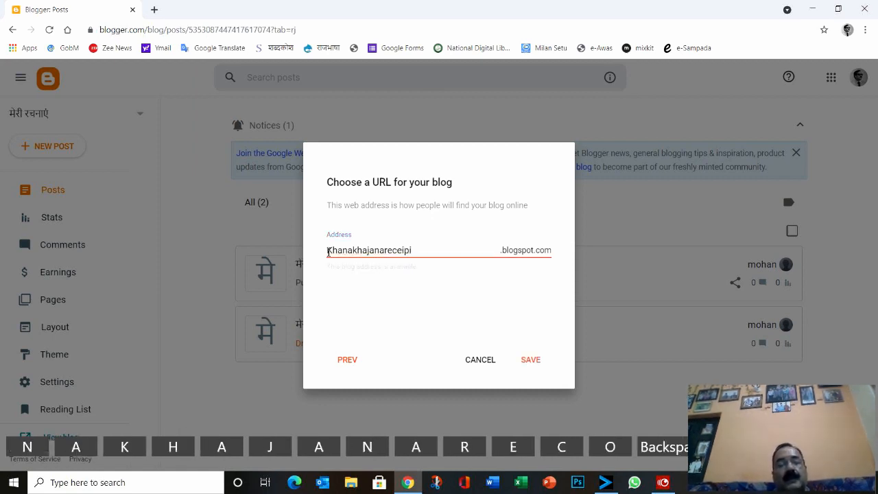
pyautogui.doubleClick(328, 252)
pyautogui.click(327, 251)
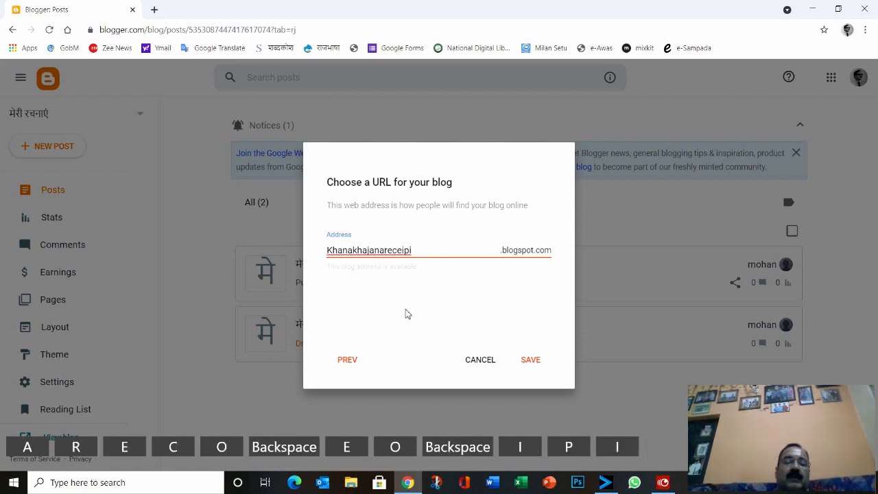
pyautogui.click(417, 250)
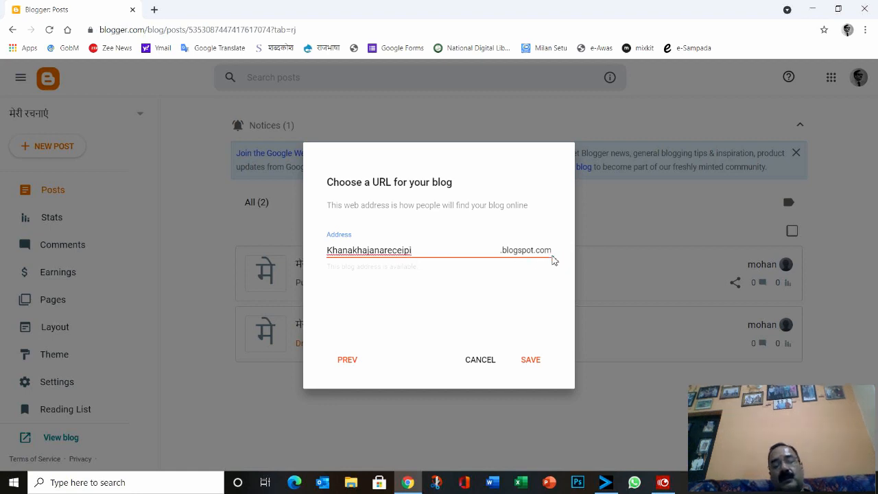
pyautogui.click(530, 363)
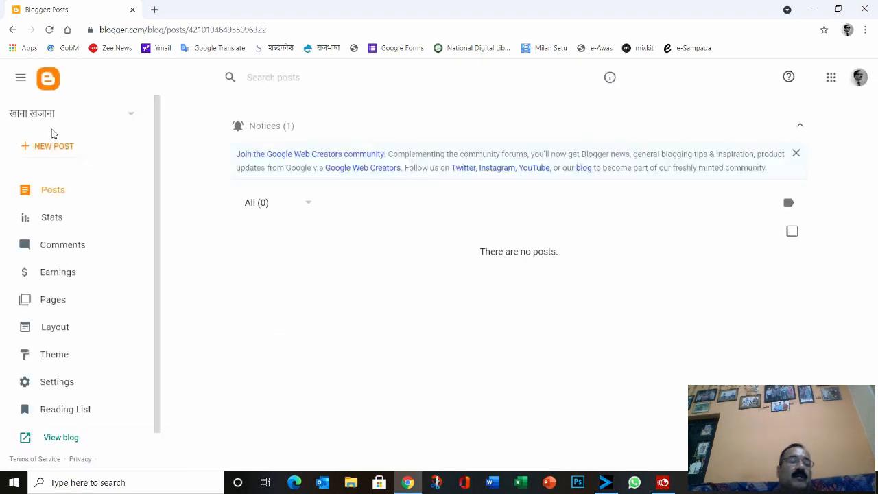
# Select the blog "खाना खजाना" from the list of blogs and create a new post in it.
pyautogui.click(39, 115)
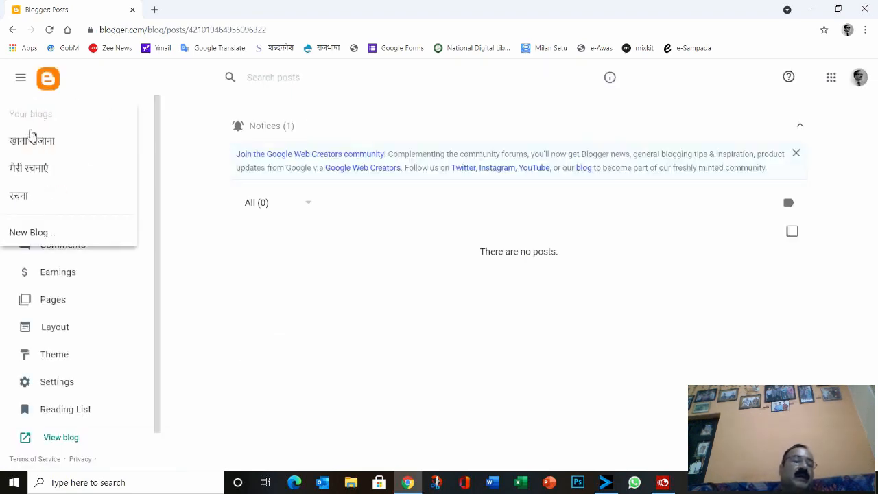
pyautogui.click(33, 142)
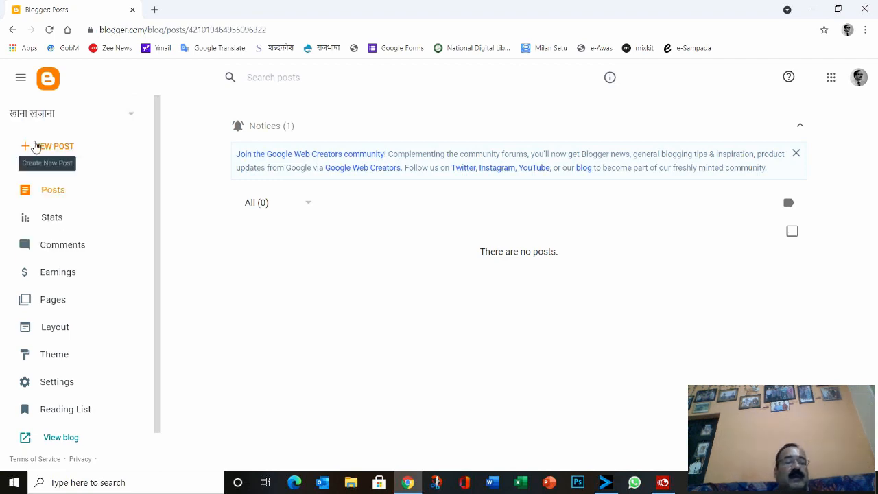
pyautogui.click(53, 148)
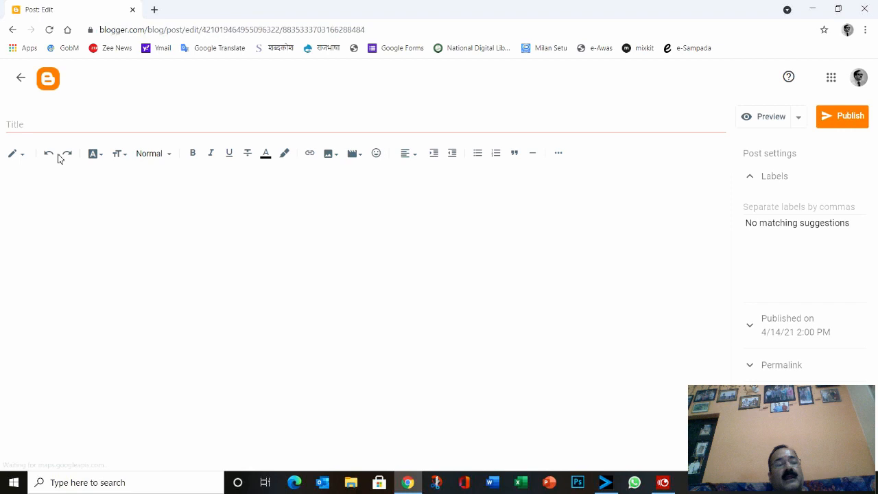
# Switch the keyboard language to Hindi and title the post "सुबह का नाश्ता".
pyautogui.click(25, 126)
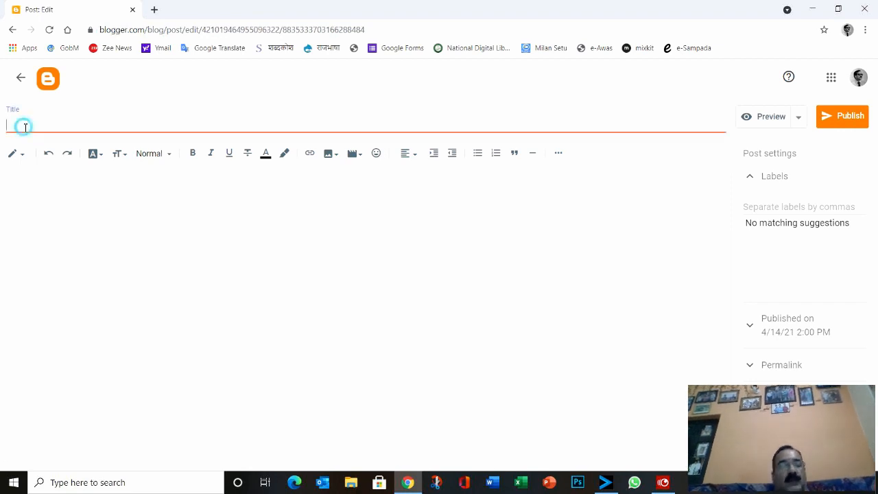
pyautogui.write('mg')
pyautogui.press('BackSpace')
pyautogui.press('BackSpace')
pyautogui.press('alt')
pyautogui.hotkey('alt', 'shift')
pyautogui.write('सुबह का')
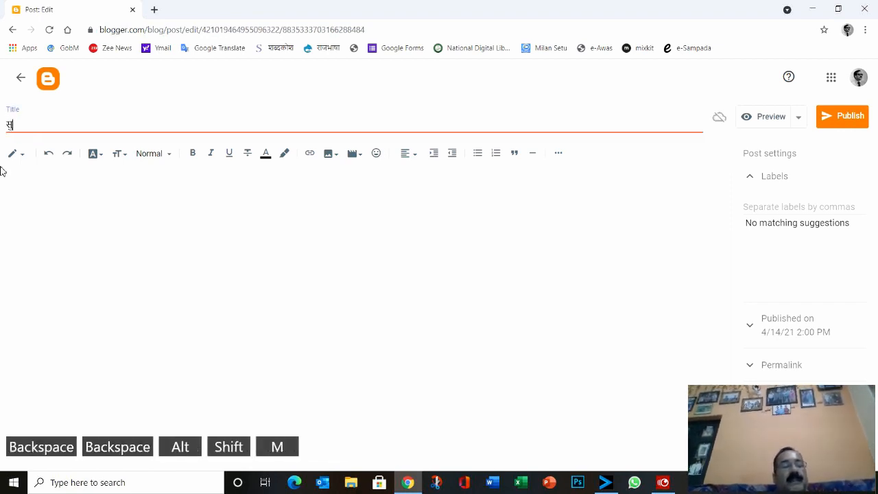
pyautogui.write(' नाश्ता')
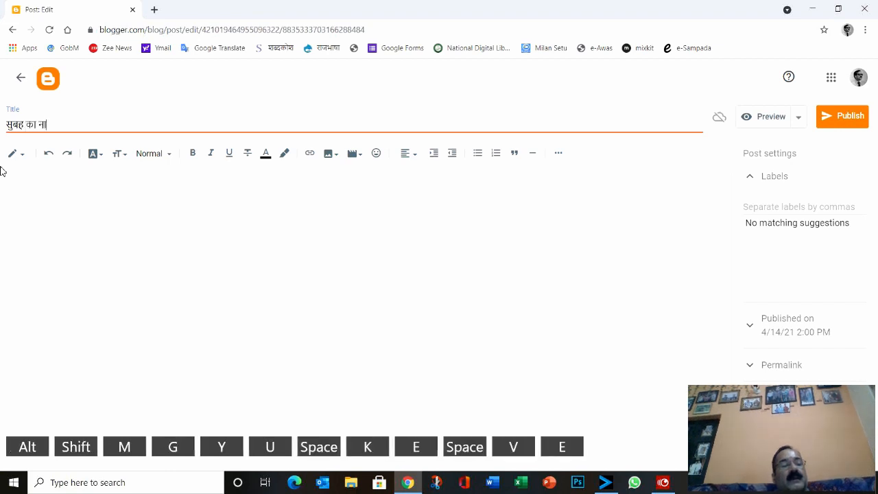
# Fill the post body with Hindi placeholder text made of repeated "क" characters.
pyautogui.click(208, 217)
pyautogui.write('क्क्क्क्क्')
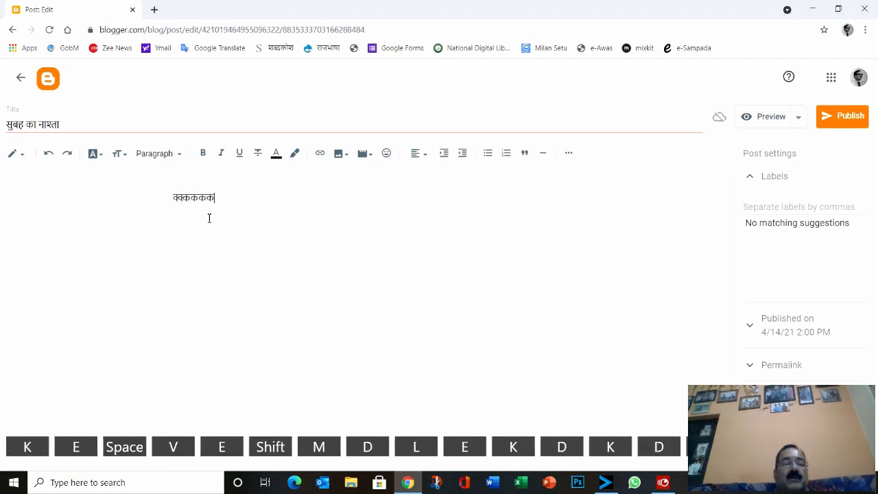
pyautogui.write('ककक कककक')
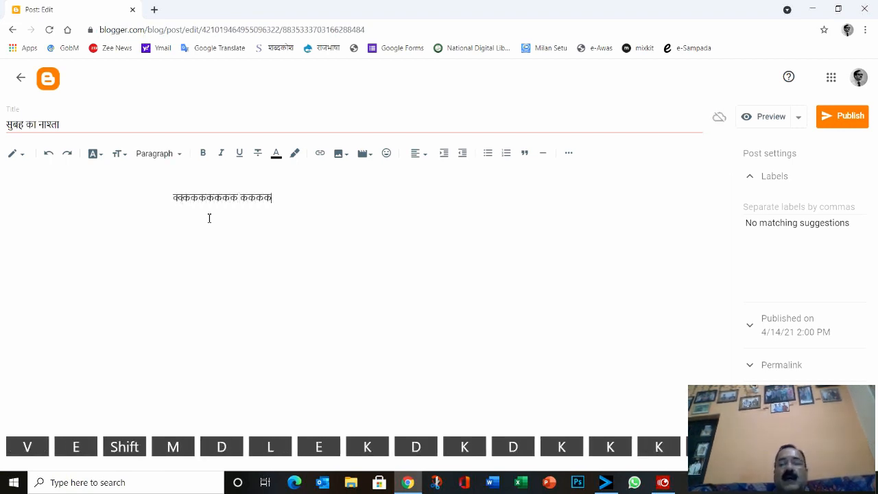